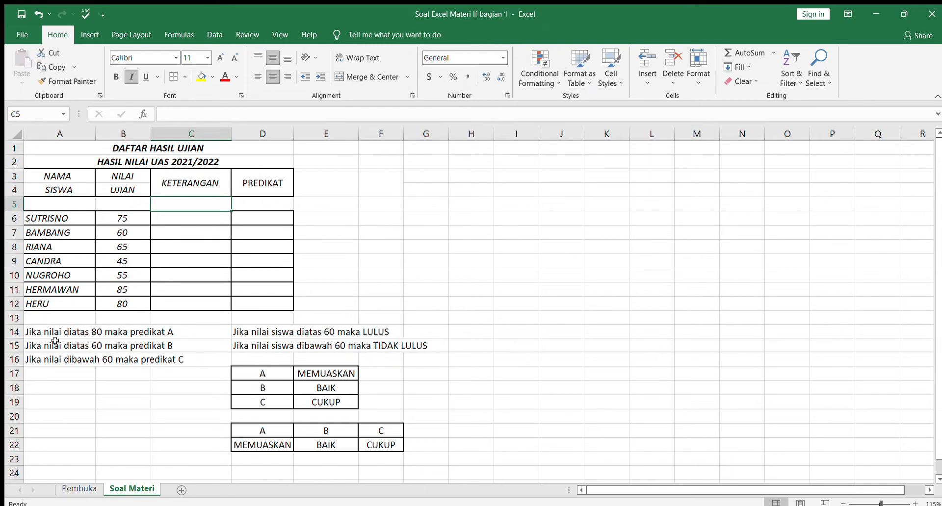
# Step: Examine the exam score table, its empty KETERANGAN and PREDIKAT columns, and the pass and grade rules below it
pyautogui.click(44, 335)
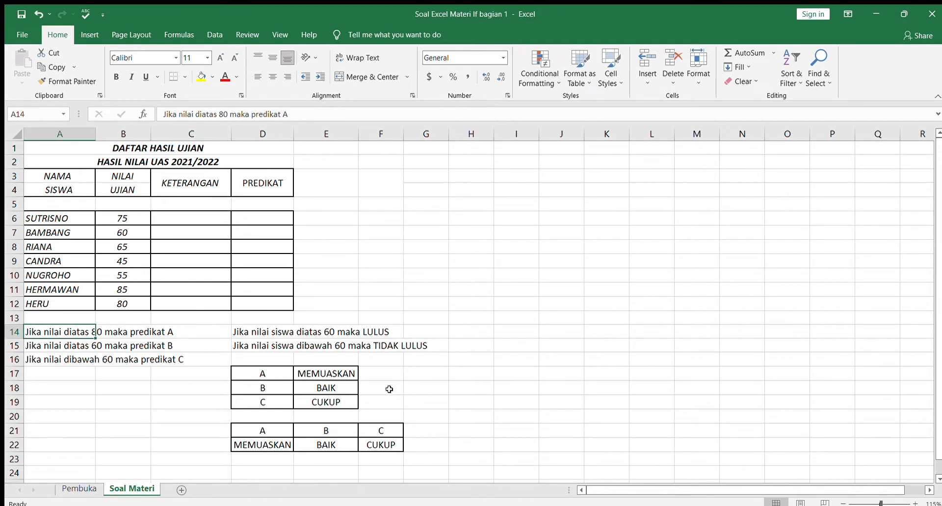
pyautogui.click(98, 469)
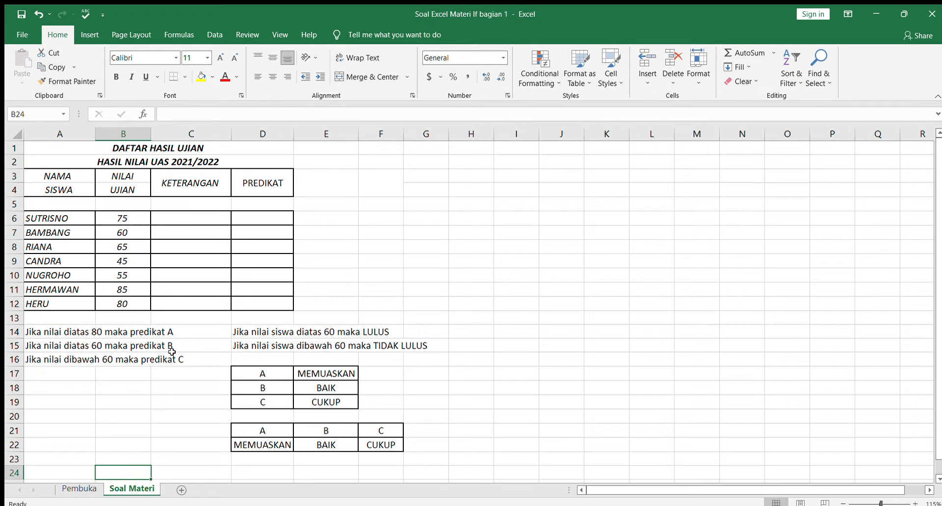
pyautogui.click(916, 503)
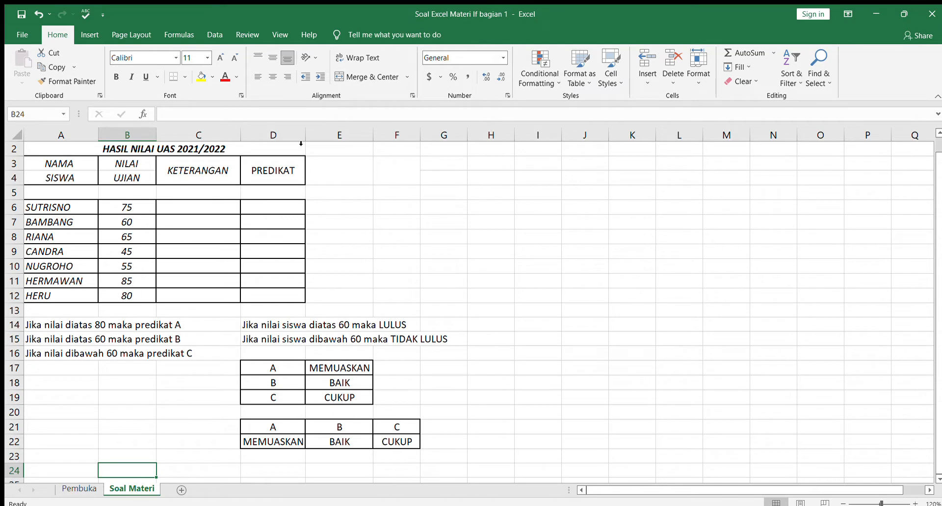
pyautogui.moveTo(267, 176); pyautogui.dragTo(274, 294)
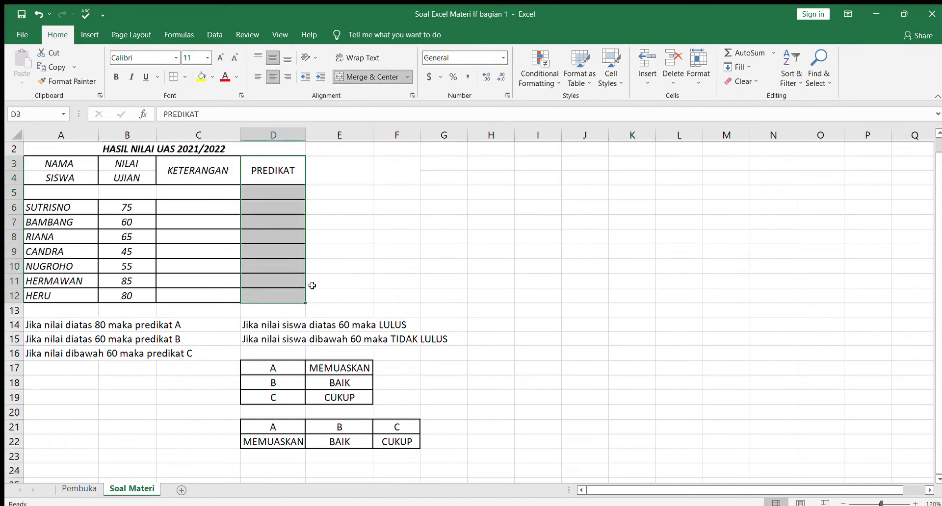
pyautogui.click(345, 268)
pyautogui.moveTo(251, 330); pyautogui.dragTo(384, 322)
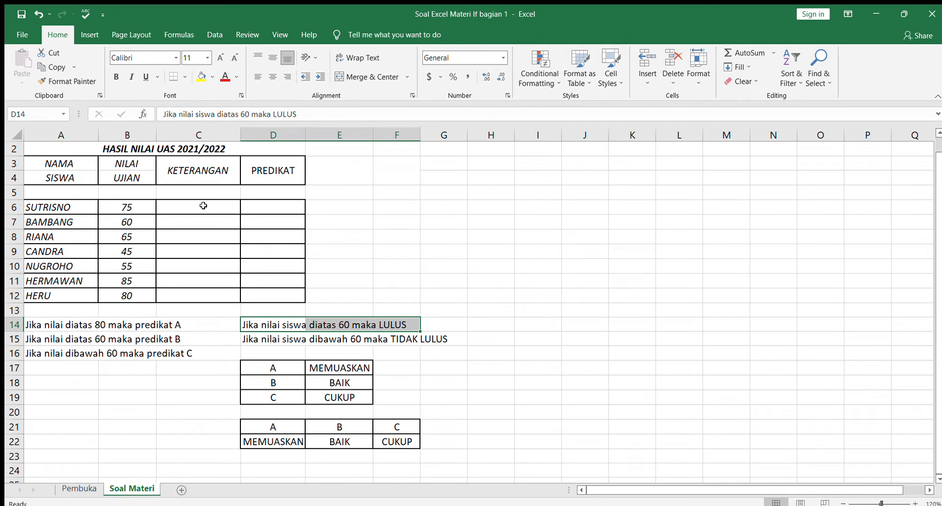
pyautogui.moveTo(203, 206); pyautogui.dragTo(207, 295)
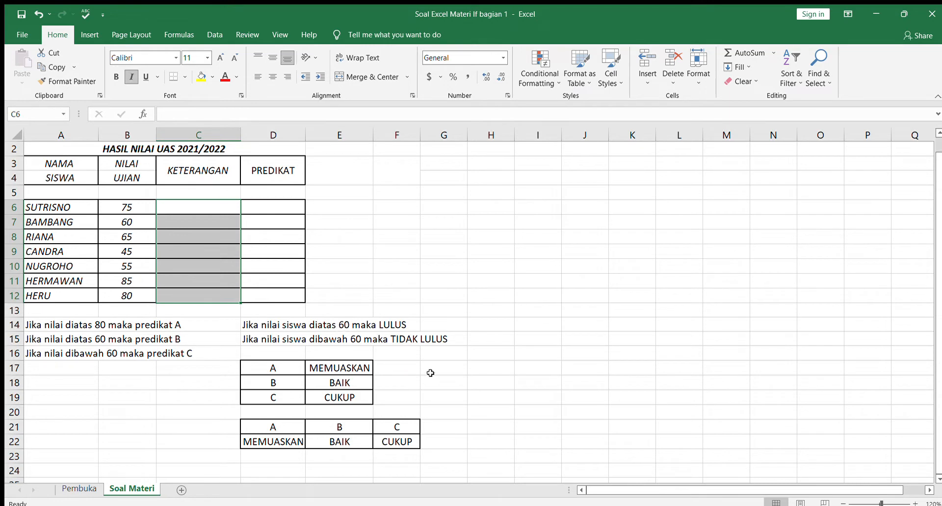
pyautogui.click(403, 255)
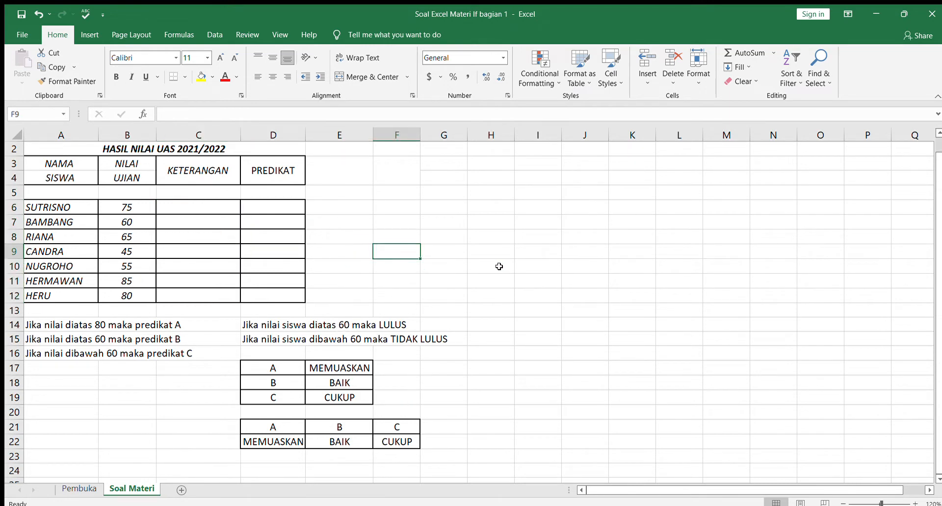
pyautogui.scroll(1, 499, 265)
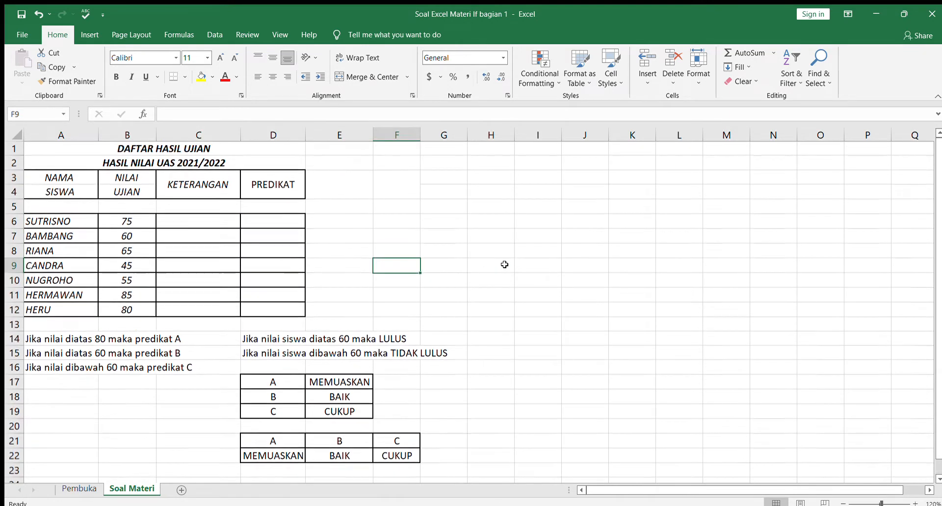
pyautogui.click(520, 179)
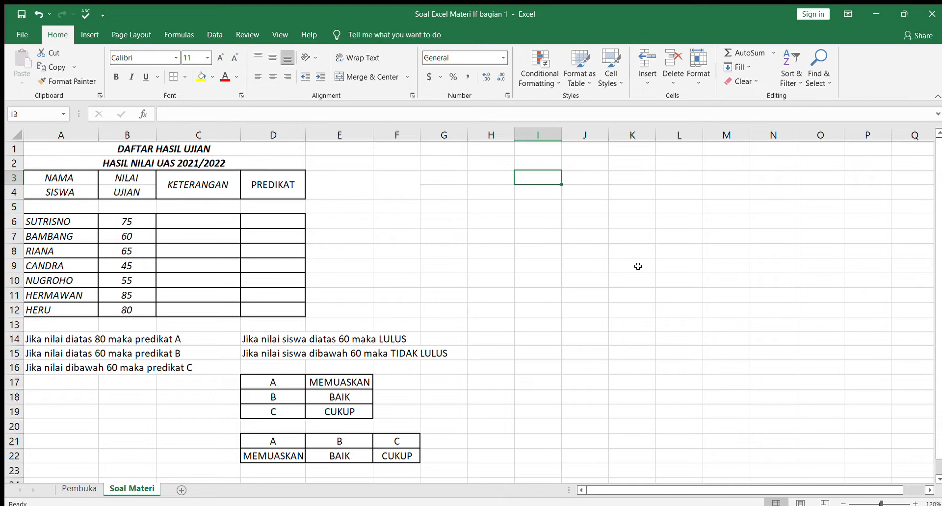
# Step: Insert a plain black WordArt object in the empty area beside the PREDIKAT column, near the top of the sheet
pyautogui.click(89, 34)
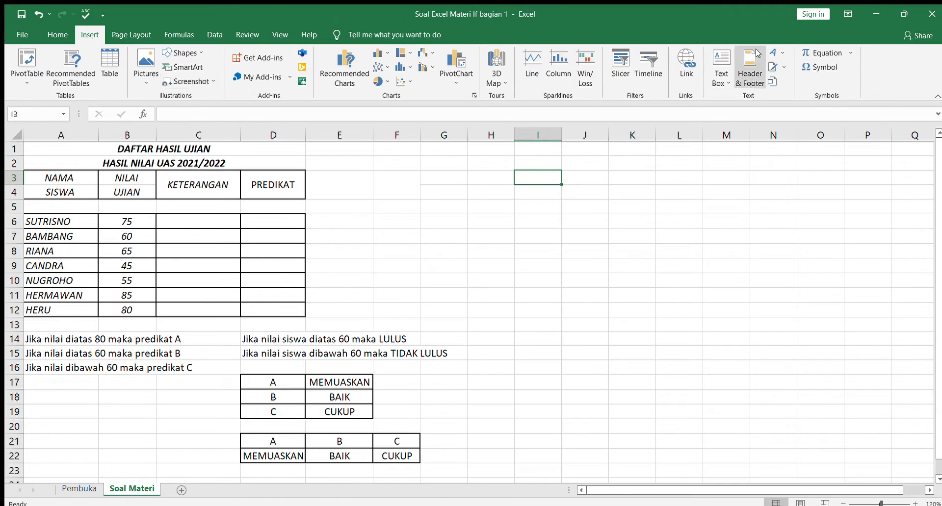
pyautogui.click(786, 82)
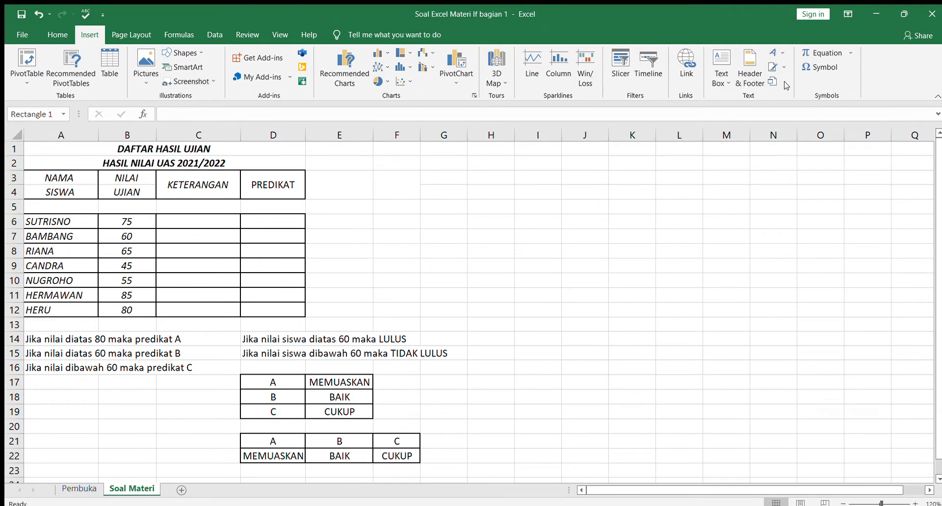
pyautogui.moveTo(563, 277); pyautogui.dragTo(607, 177)
pyautogui.moveTo(675, 214); pyautogui.dragTo(267, 224)
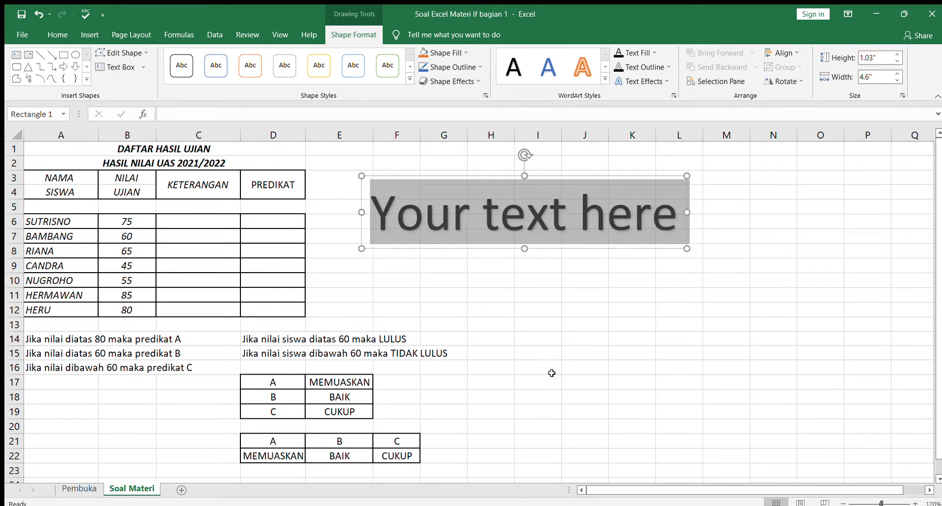
# Step: Replace the WordArt placeholder text with the start of the formula, =IF(
pyautogui.moveTo(251, 342); pyautogui.dragTo(402, 342)
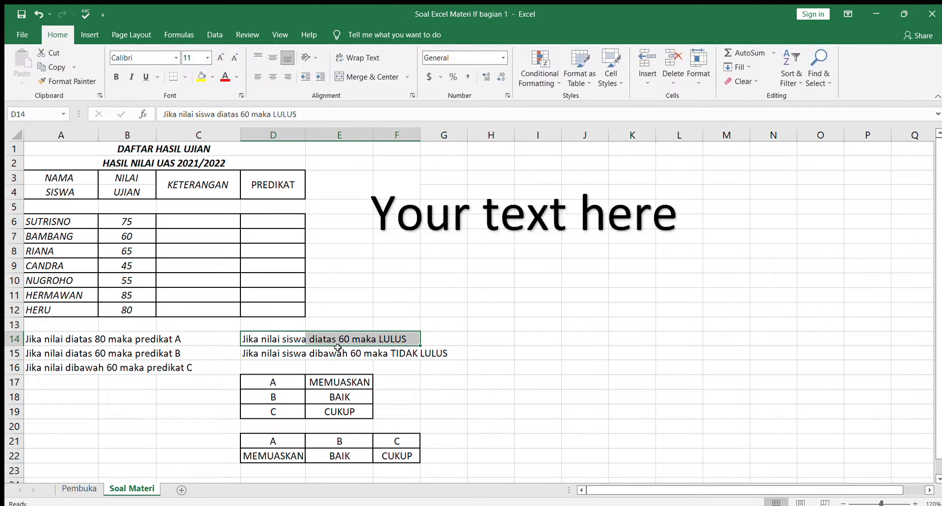
pyautogui.click(387, 228)
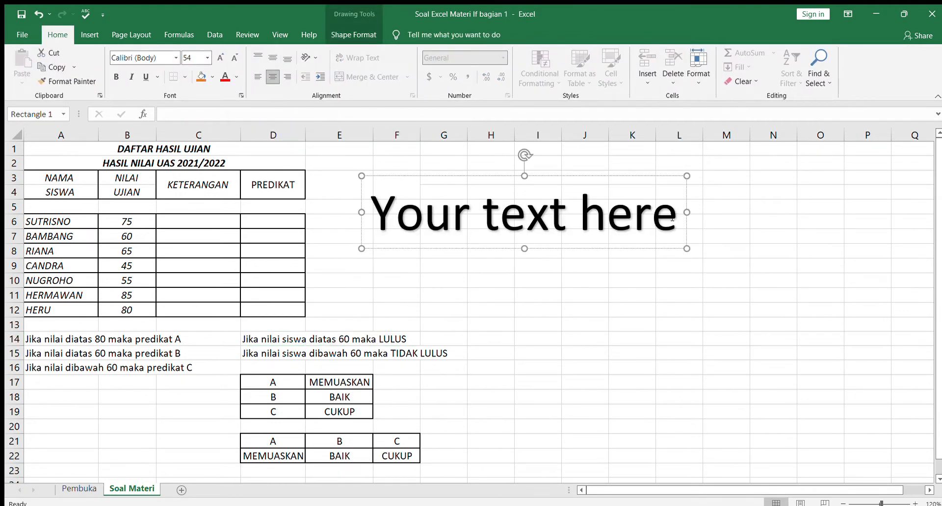
pyautogui.tripleClick(396, 243)
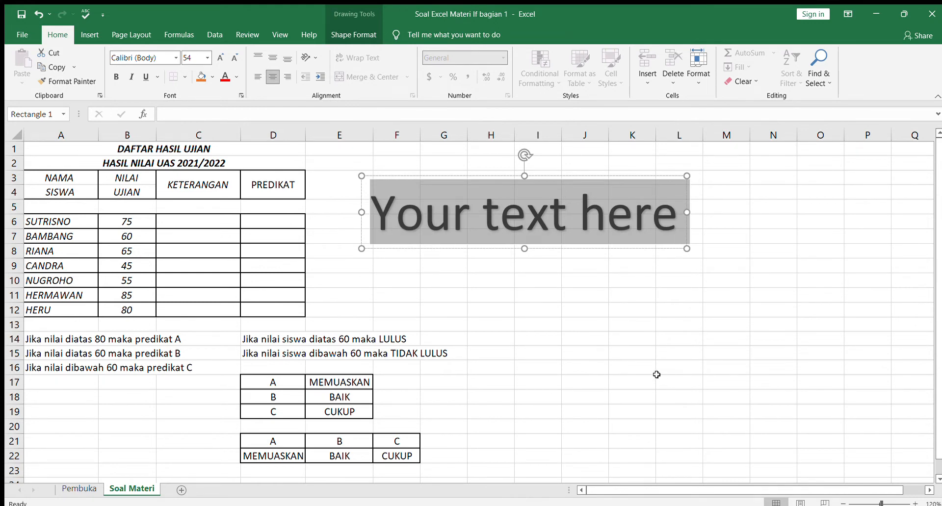
pyautogui.write('=')
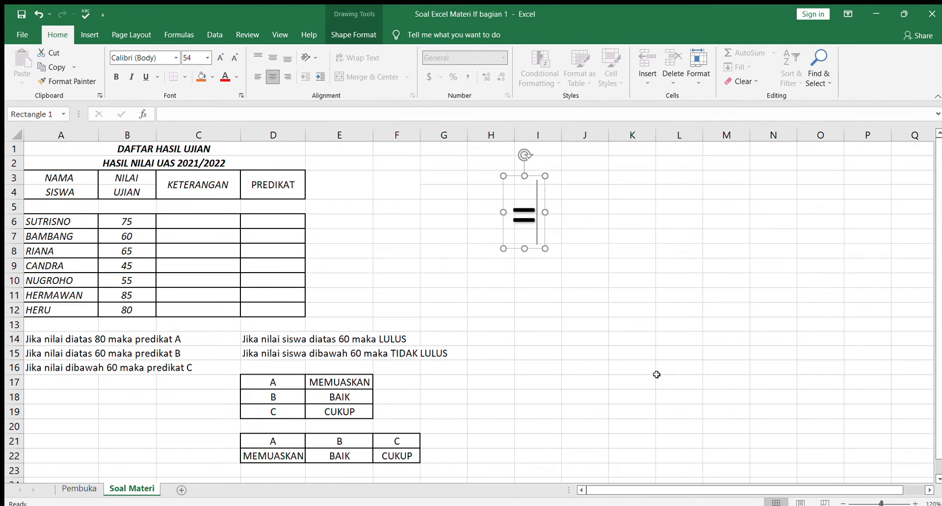
pyautogui.write('IF')
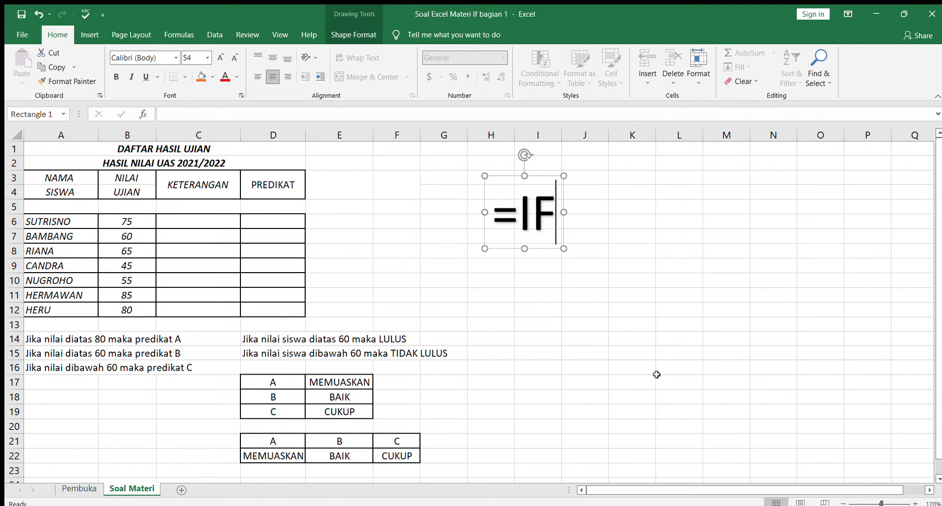
pyautogui.write('(')
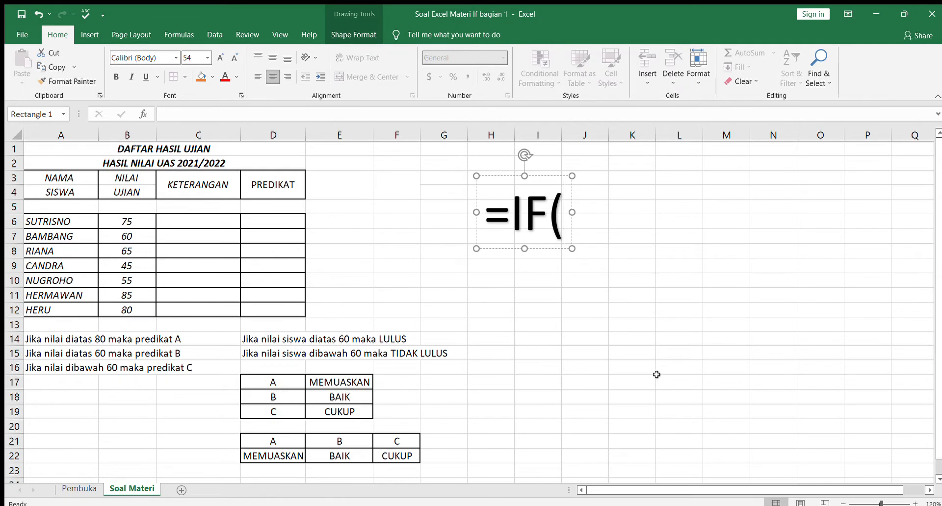
# Step: Append the condition for the first student's score to the WordArt formula: B6>60 followed by a comma
pyautogui.click(142, 221)
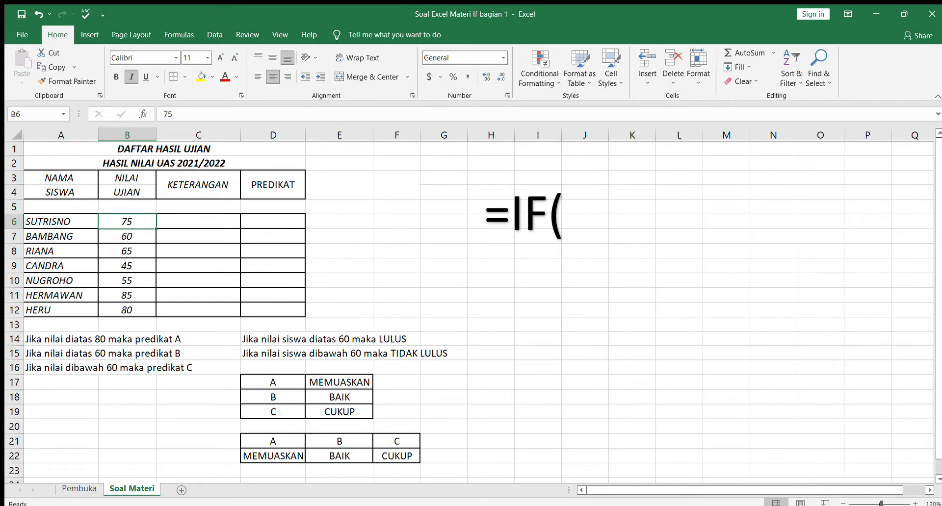
pyautogui.click(548, 216)
pyautogui.click(561, 227)
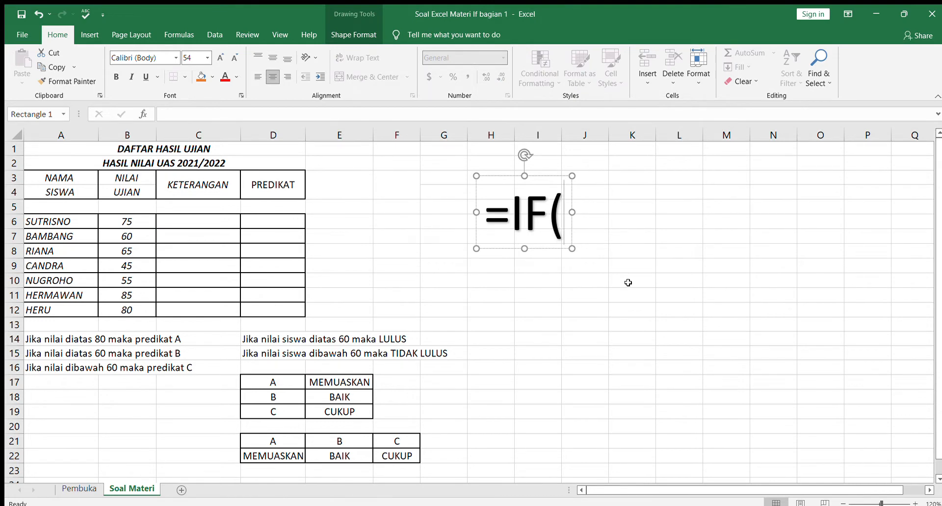
pyautogui.write('B6')
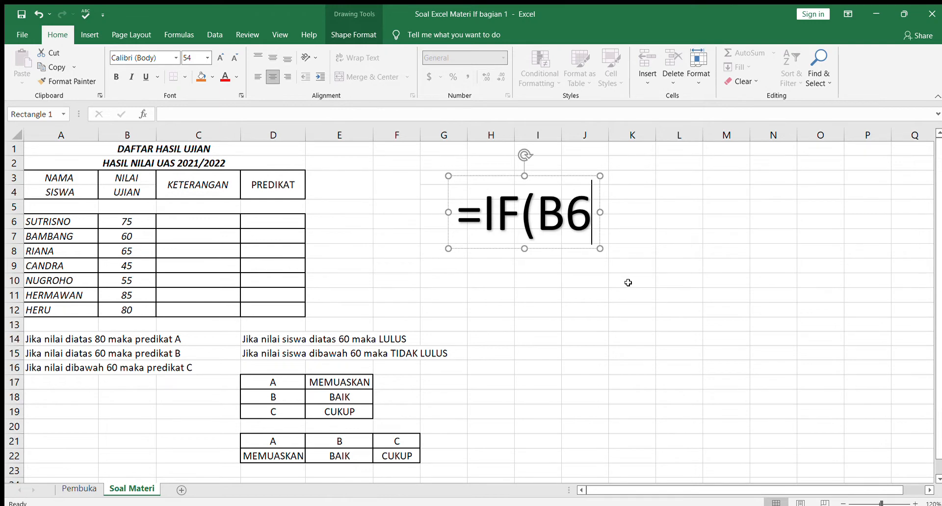
pyautogui.write('>')
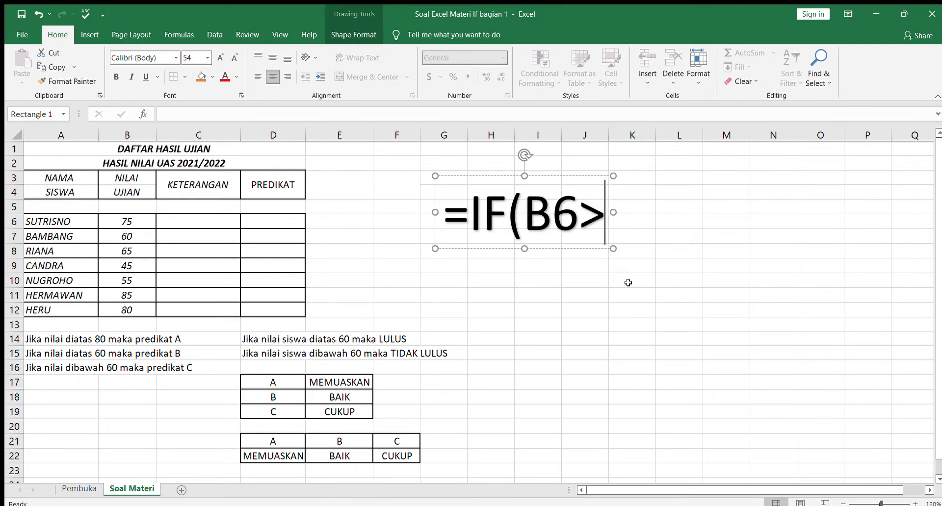
pyautogui.write('60')
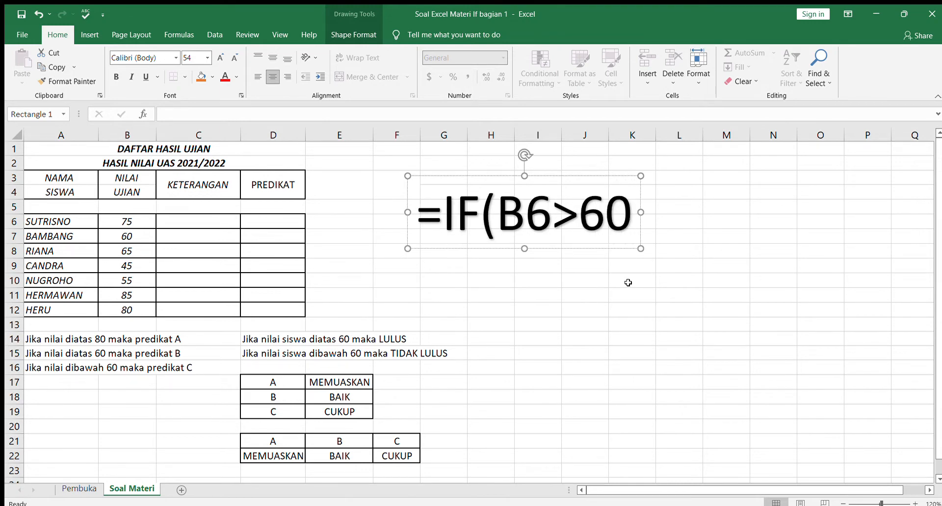
pyautogui.write(',')
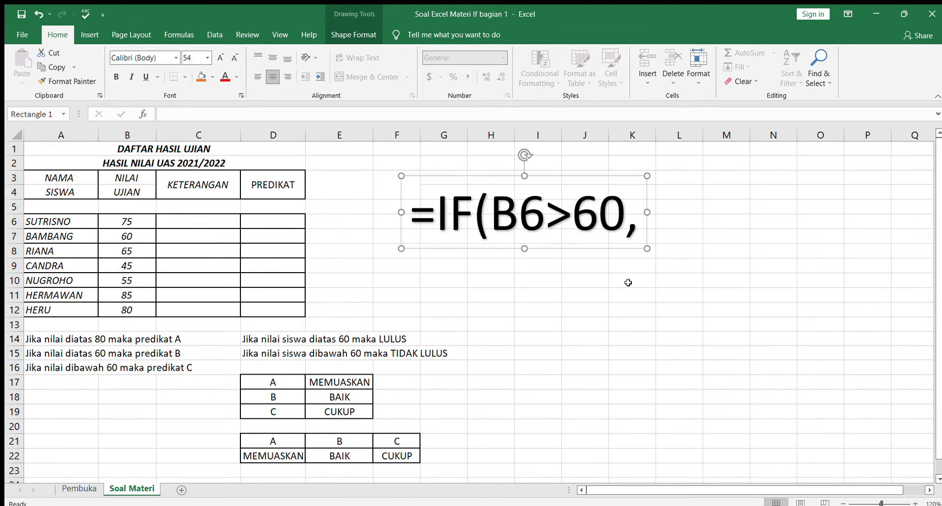
# Step: Add "LULUS" in quotation marks as the true result in the WordArt formula and move the WordArt about one column right
pyautogui.write('"')
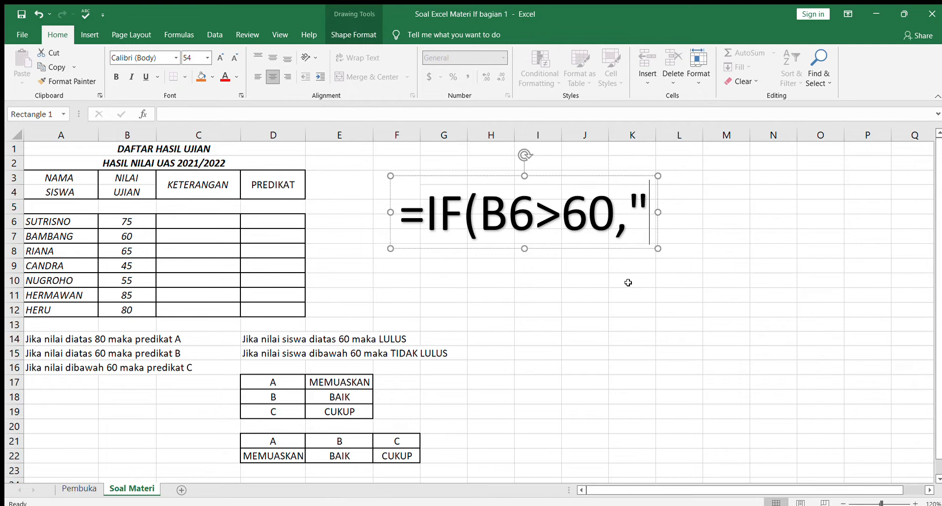
pyautogui.write('LULUS')
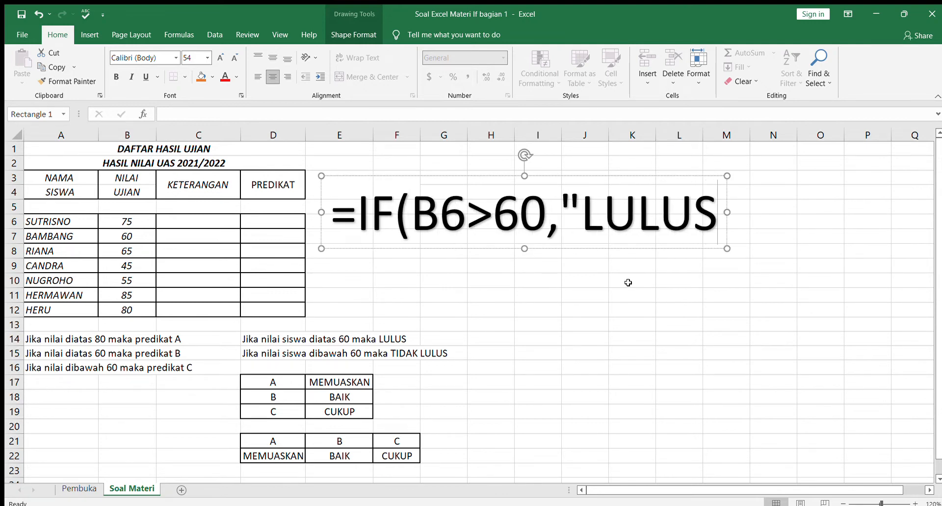
pyautogui.write('"')
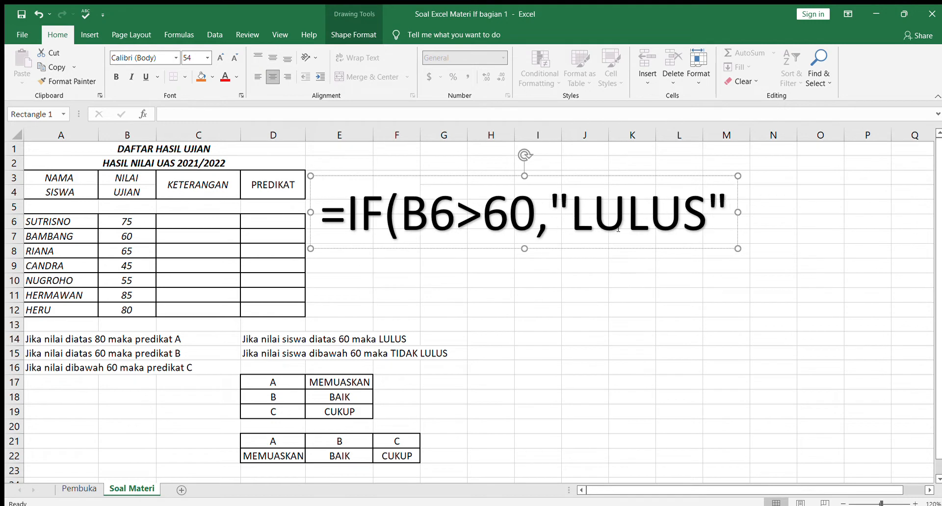
pyautogui.moveTo(645, 178); pyautogui.dragTo(703, 176)
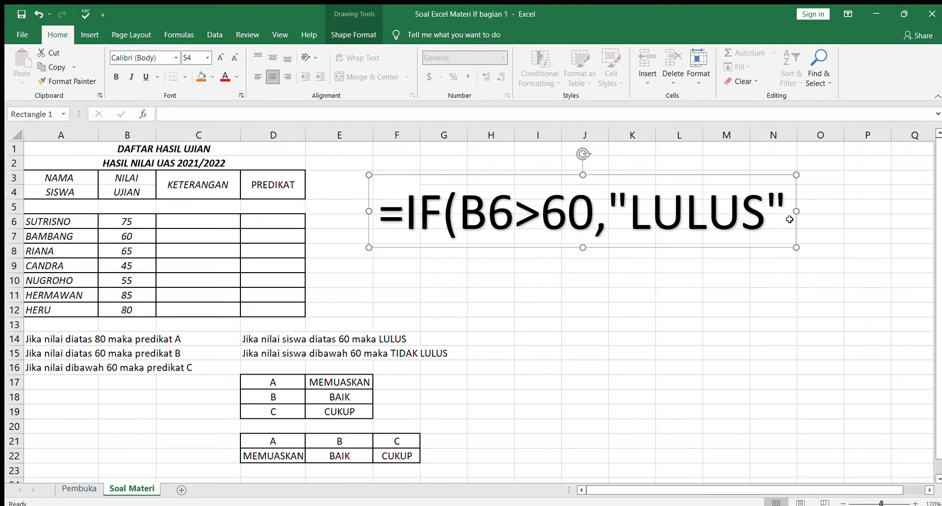
# Step: Append a comma, an opening quotation mark and TIDAK LULUS as the false result in the WordArt formula
pyautogui.click(779, 220)
pyautogui.write(',')
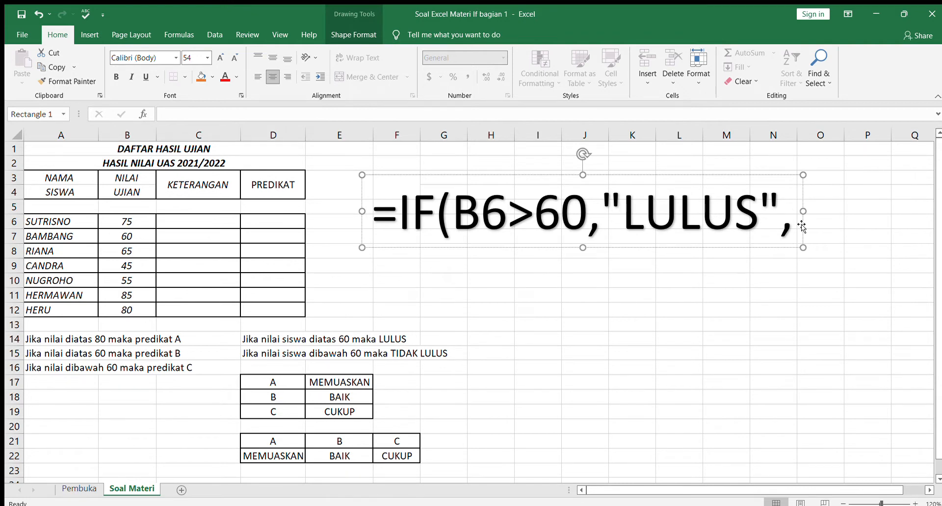
pyautogui.write('"')
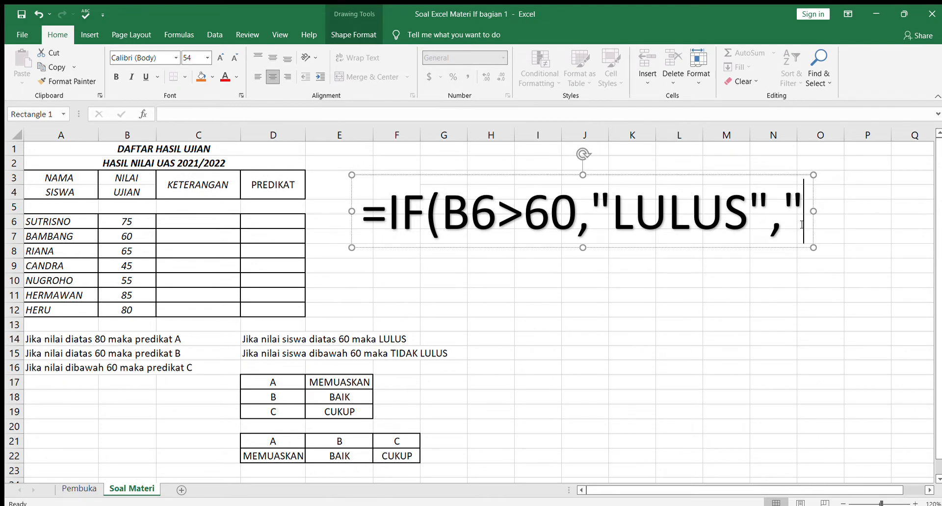
pyautogui.write('TIDAK L')
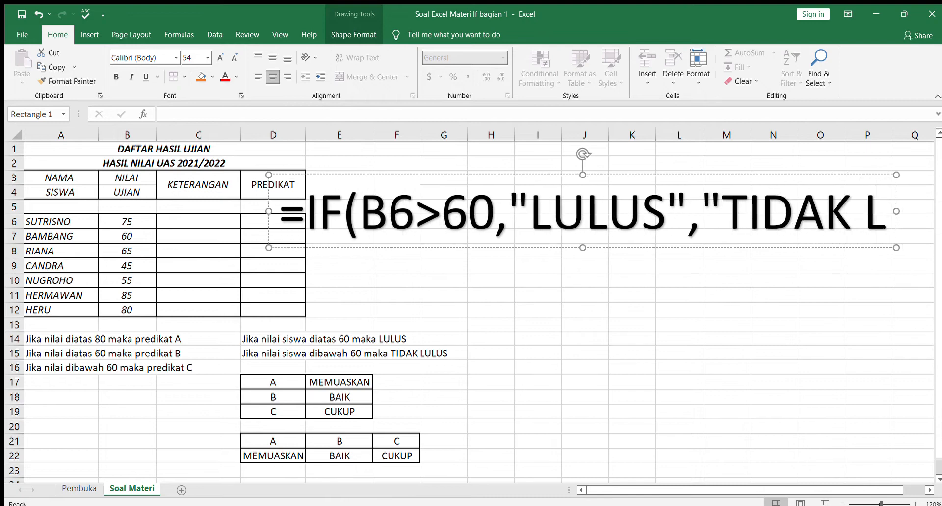
pyautogui.write('ULUS')
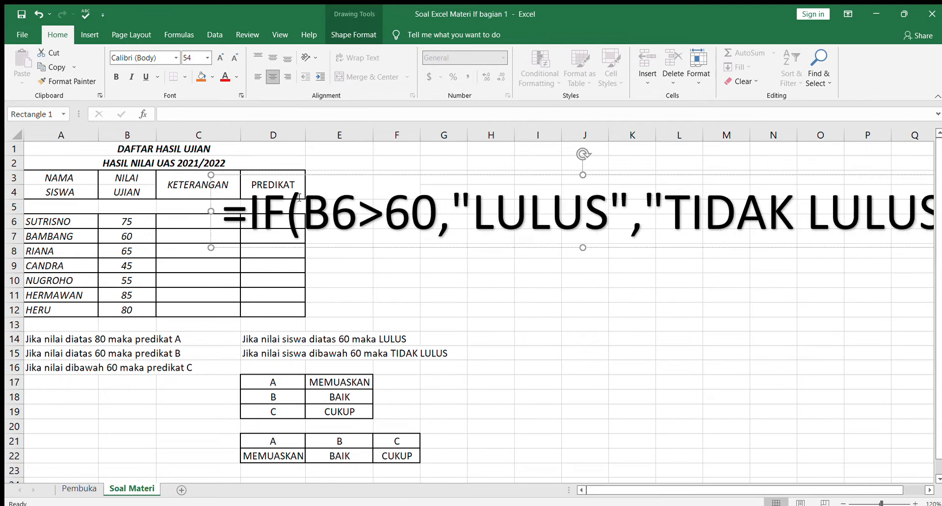
# Step: Reduce the font size of the entire WordArt formula text to 36
pyautogui.moveTo(233, 215); pyautogui.dragTo(932, 216)
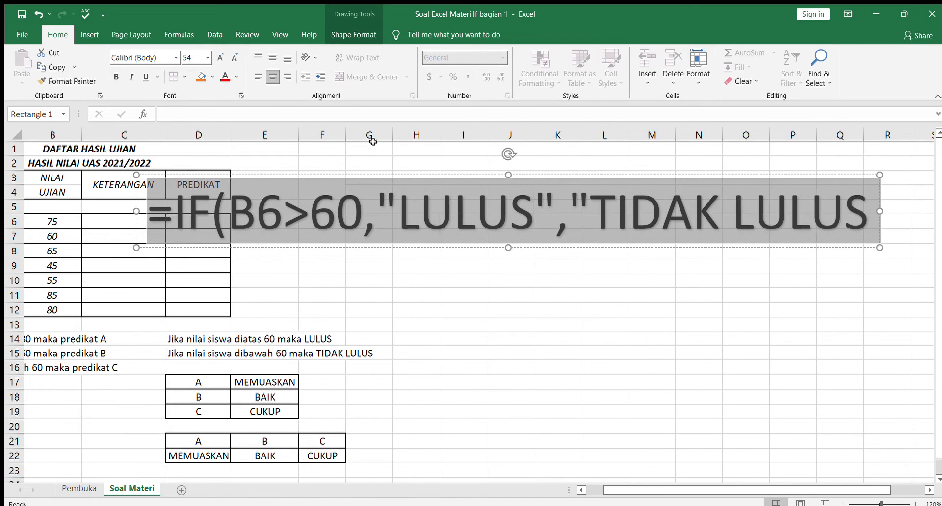
pyautogui.click(220, 58)
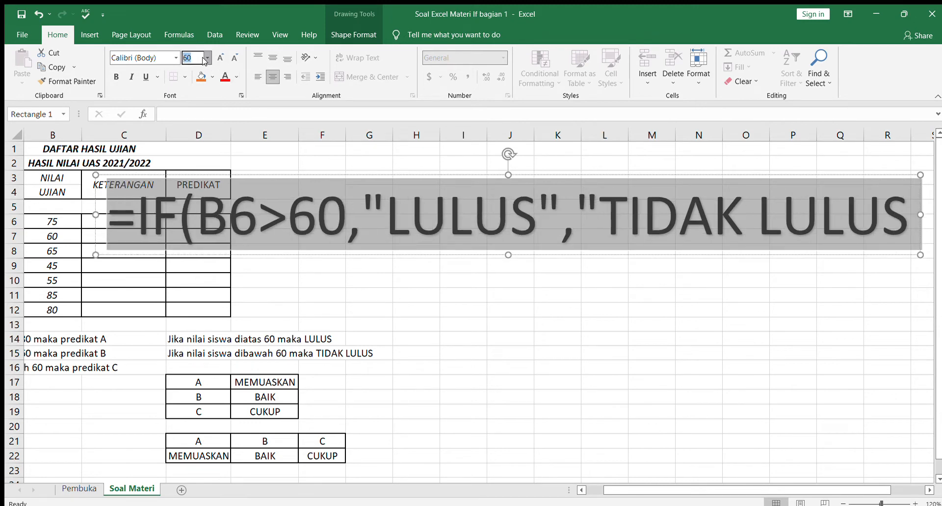
pyautogui.click(232, 58)
pyautogui.click(232, 58)
pyautogui.click(233, 58)
pyautogui.click(232, 59)
pyautogui.click(233, 58)
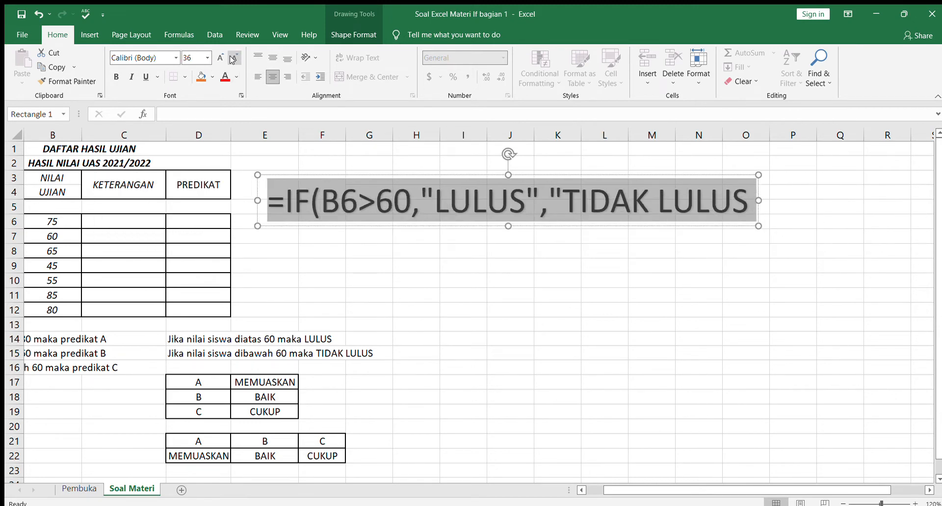
# Step: Move the WordArt formula slightly right and finish it with a closing quotation mark and a closing parenthesis
pyautogui.moveTo(551, 179); pyautogui.dragTo(581, 177)
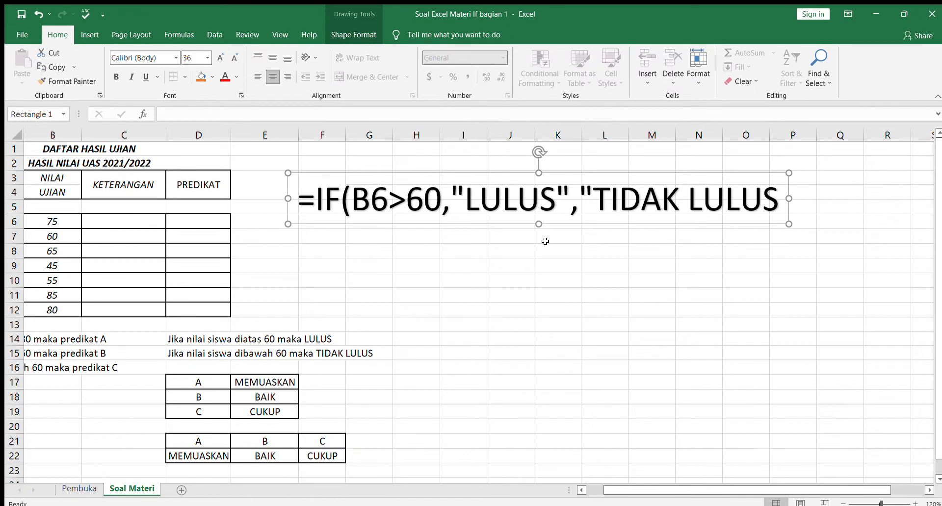
pyautogui.click(773, 204)
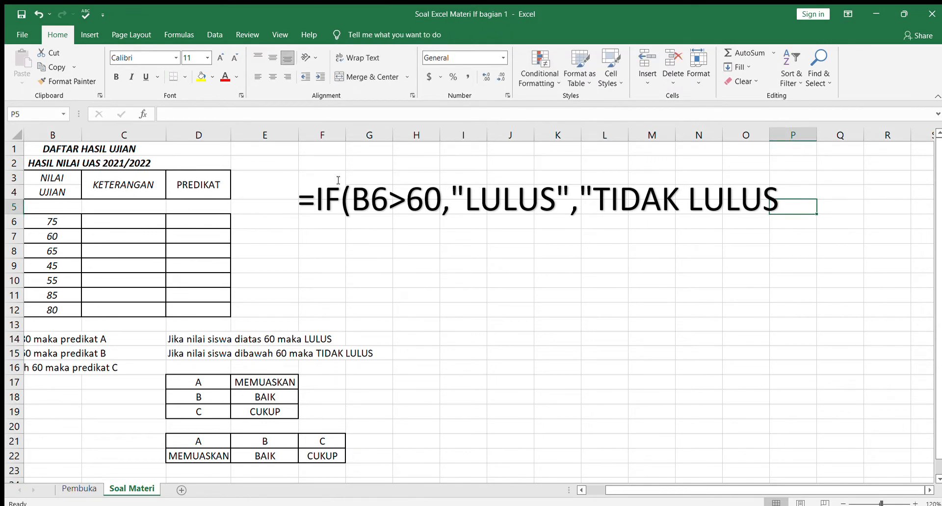
pyautogui.click(314, 205)
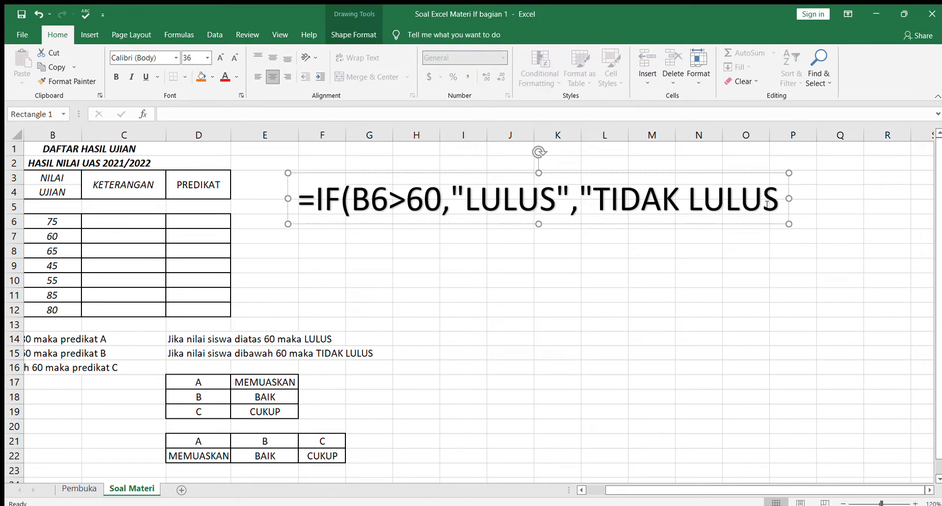
pyautogui.write('"')
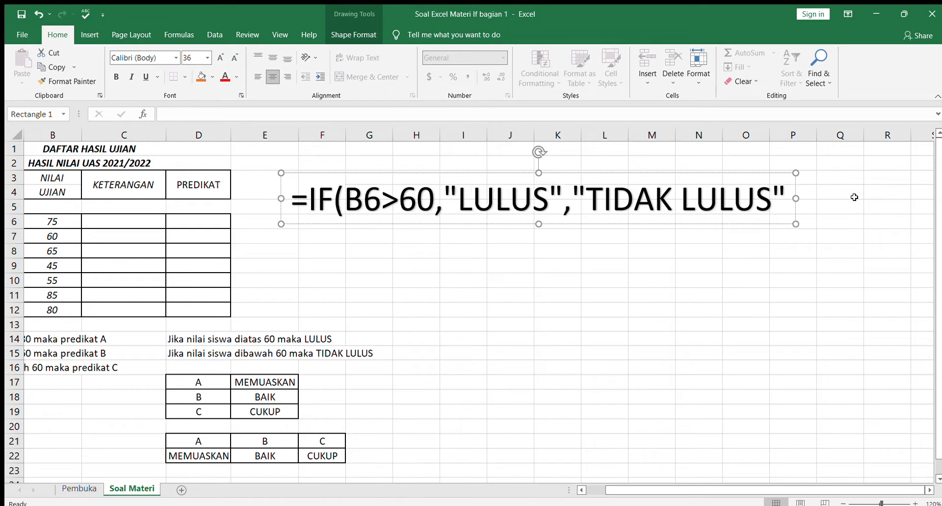
pyautogui.write(')')
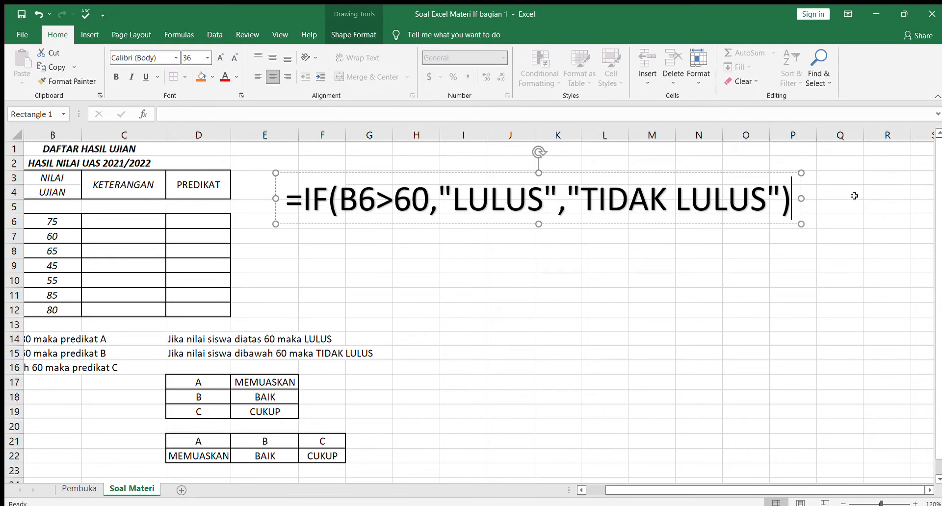
pyautogui.moveTo(717, 491); pyautogui.dragTo(667, 495)
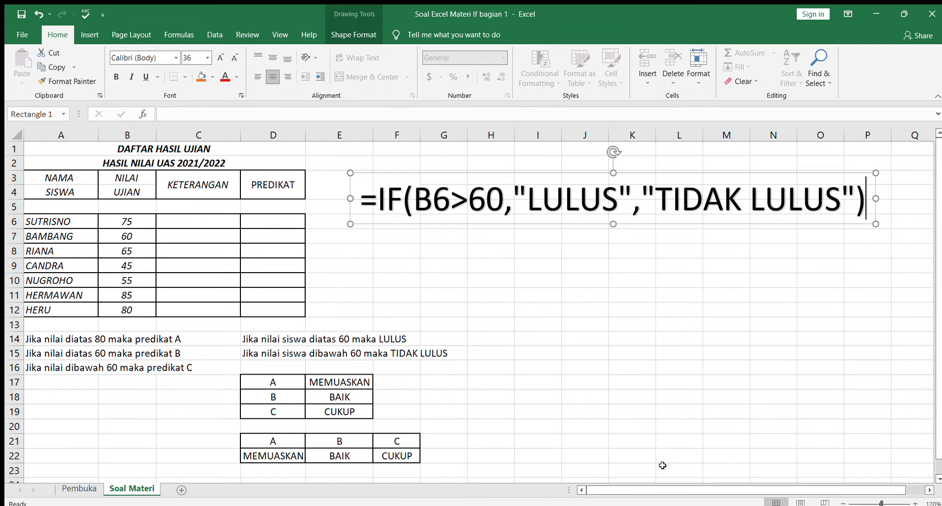
pyautogui.click(542, 338)
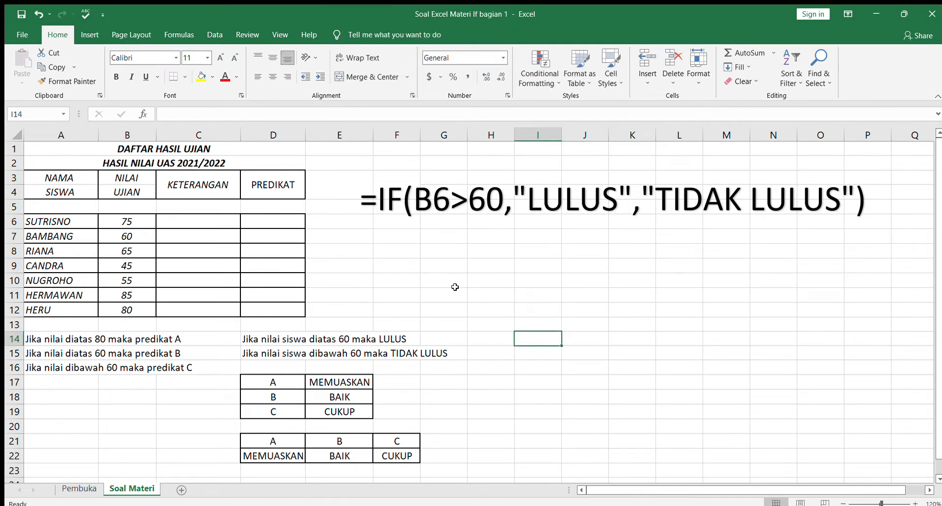
# Step: Insert a blue WordArt directly below the first formula and highlight the rule for scores below 60 in D15:G15
pyautogui.click(417, 248)
pyautogui.click(94, 31)
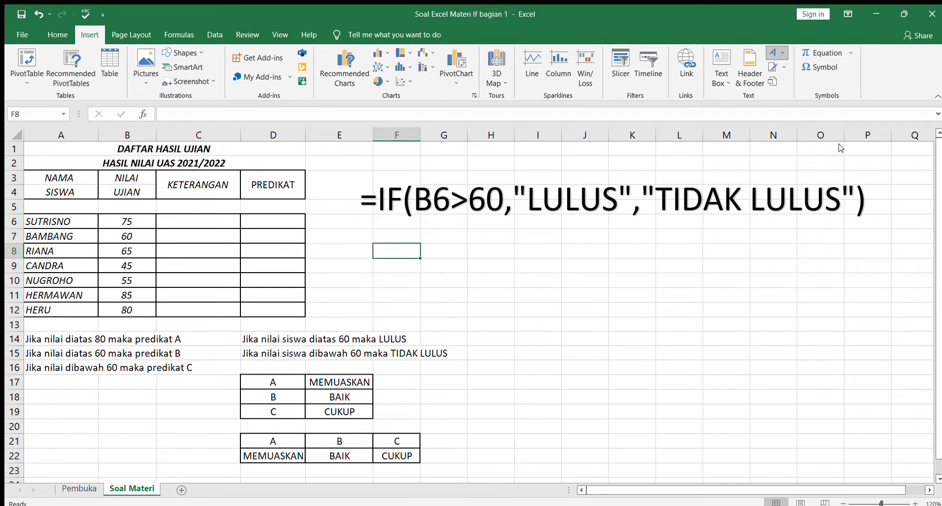
pyautogui.click(773, 53)
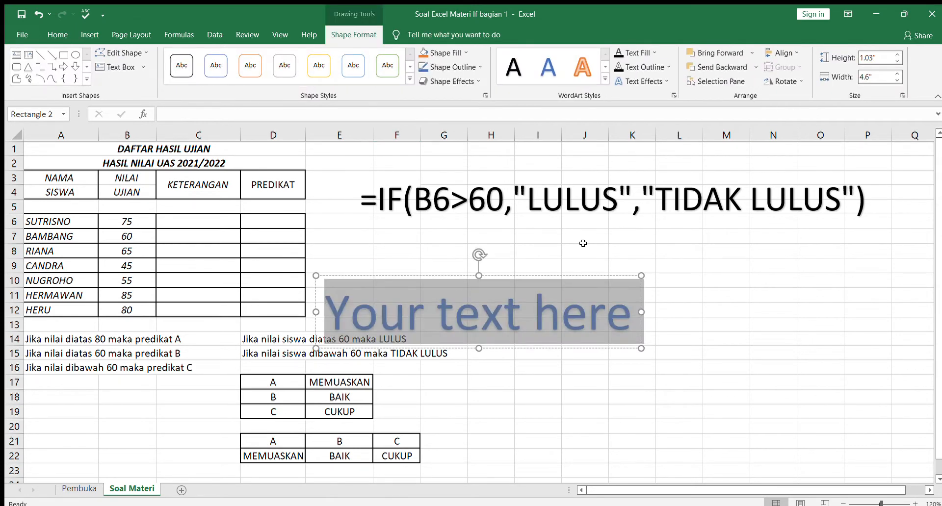
pyautogui.moveTo(548, 276); pyautogui.dragTo(575, 217)
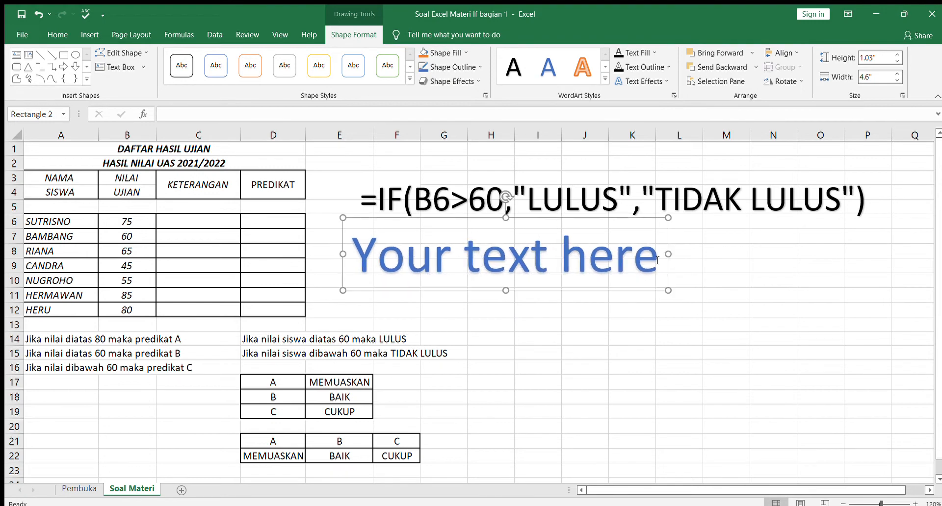
pyautogui.moveTo(658, 261); pyautogui.dragTo(351, 258)
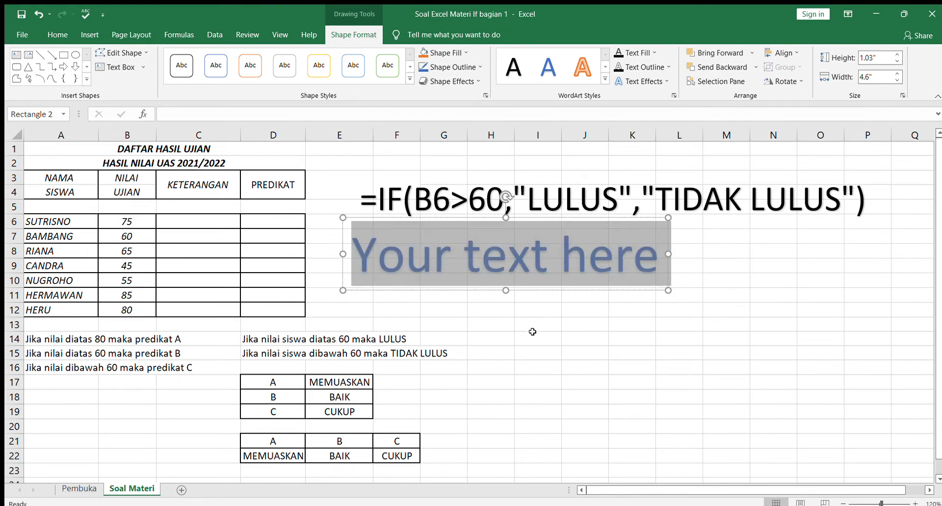
pyautogui.moveTo(244, 357); pyautogui.dragTo(461, 355)
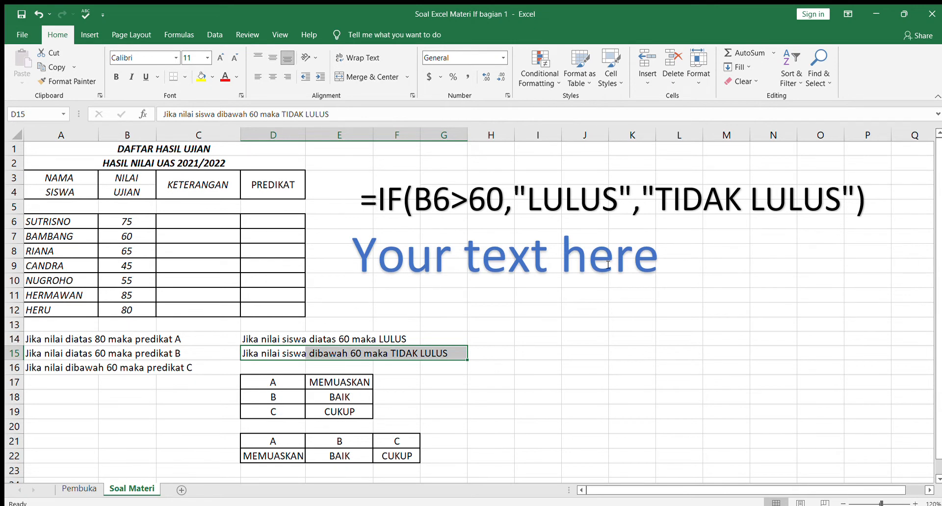
# Step: Move the blue WordArt slightly right and replace its placeholder text with =IF(
pyautogui.click(604, 237)
pyautogui.click(610, 217)
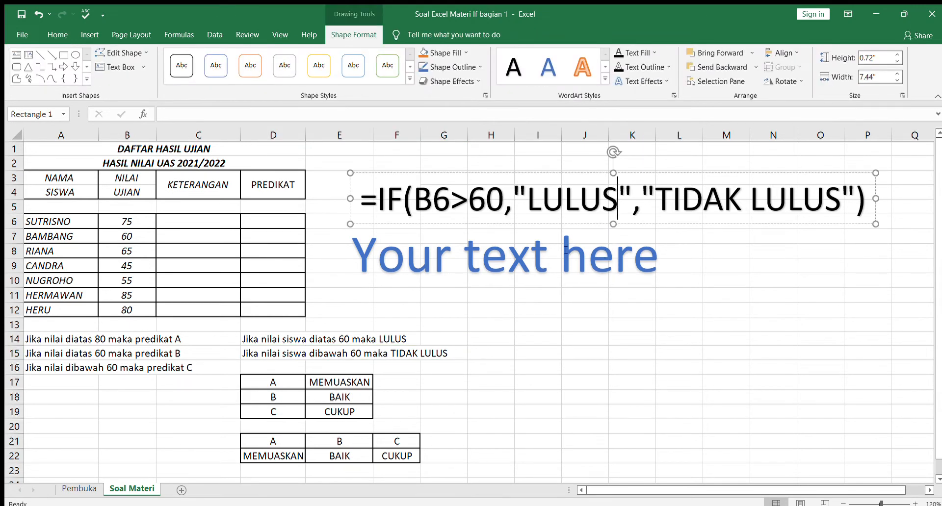
pyautogui.click(565, 251)
pyautogui.moveTo(569, 223); pyautogui.dragTo(595, 219)
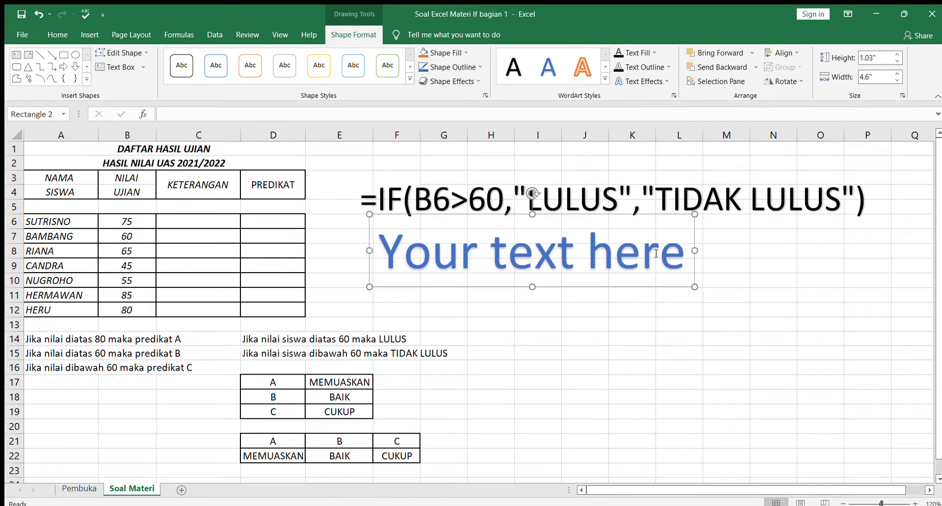
pyautogui.moveTo(683, 254); pyautogui.dragTo(284, 252)
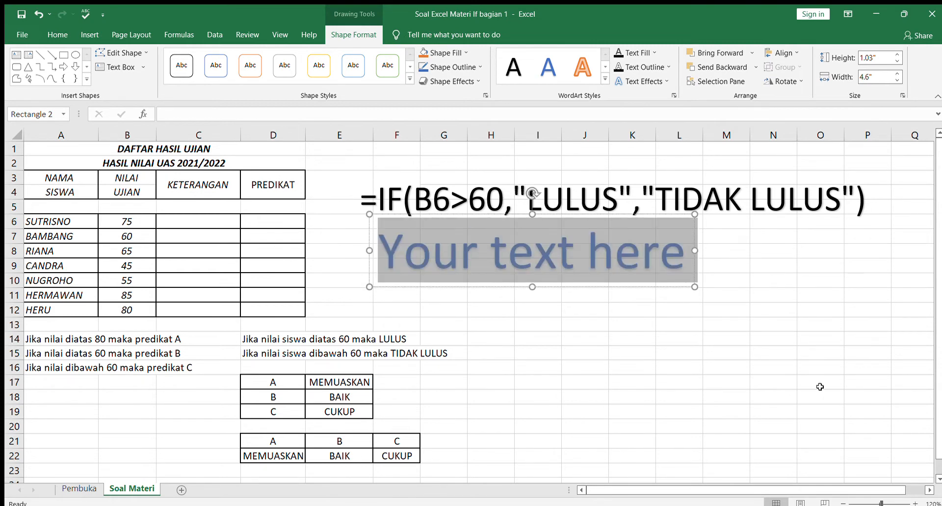
pyautogui.write('=IF(')
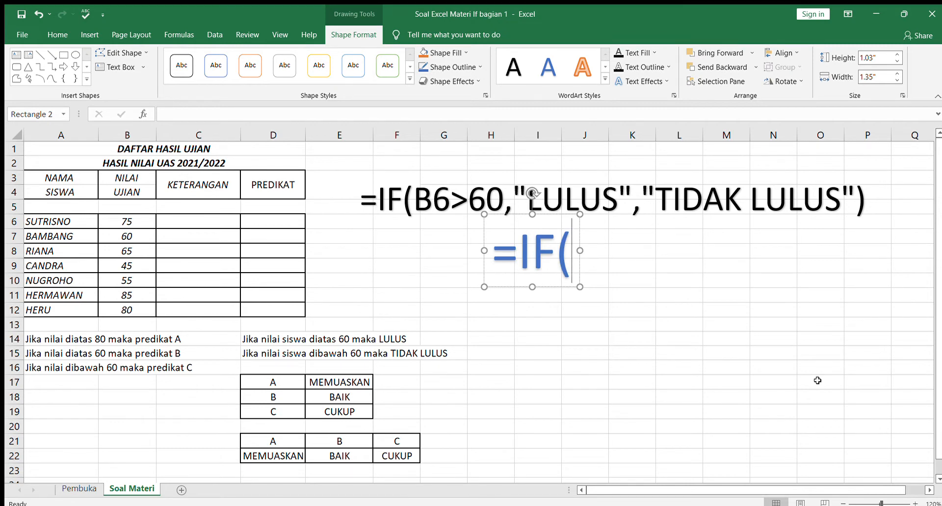
# Step: Append the condition for the first student's score to the blue WordArt formula: B6<60 followed by a comma
pyautogui.click(138, 223)
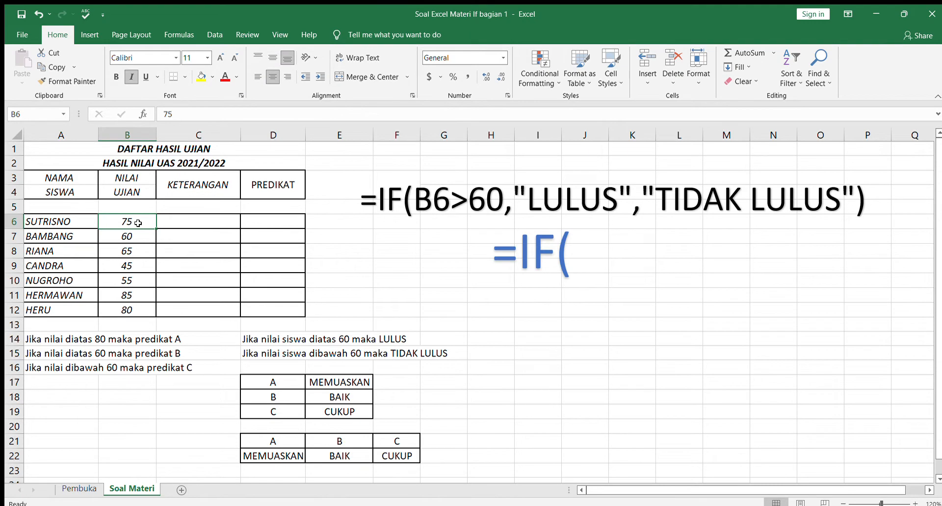
pyautogui.click(557, 253)
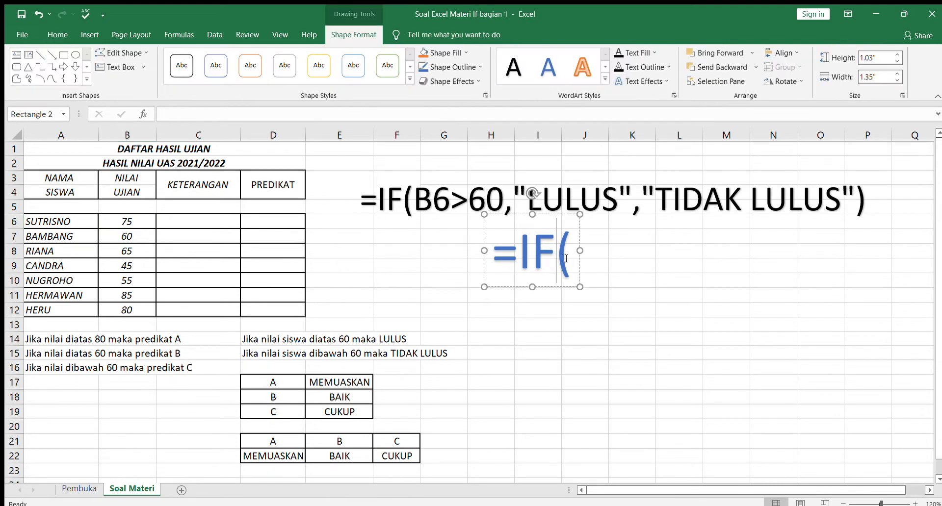
pyautogui.click(566, 259)
pyautogui.write('B')
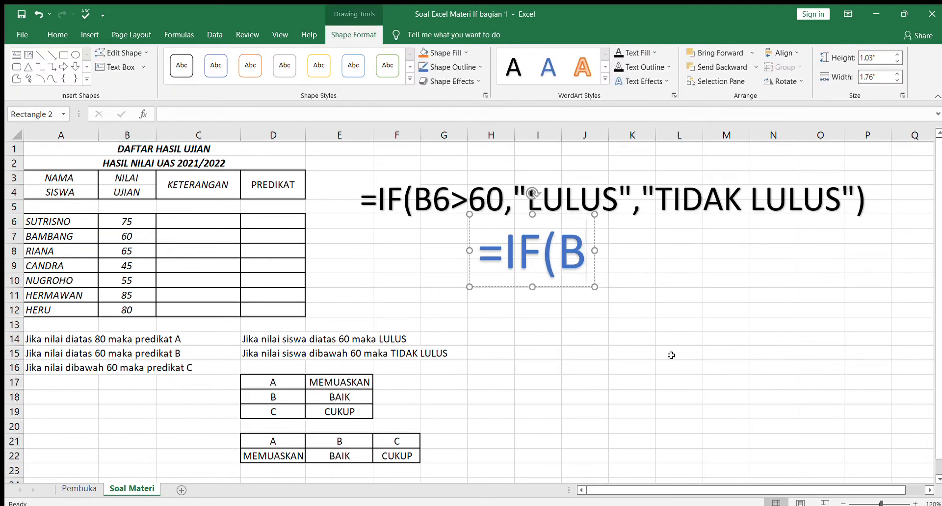
pyautogui.write('6')
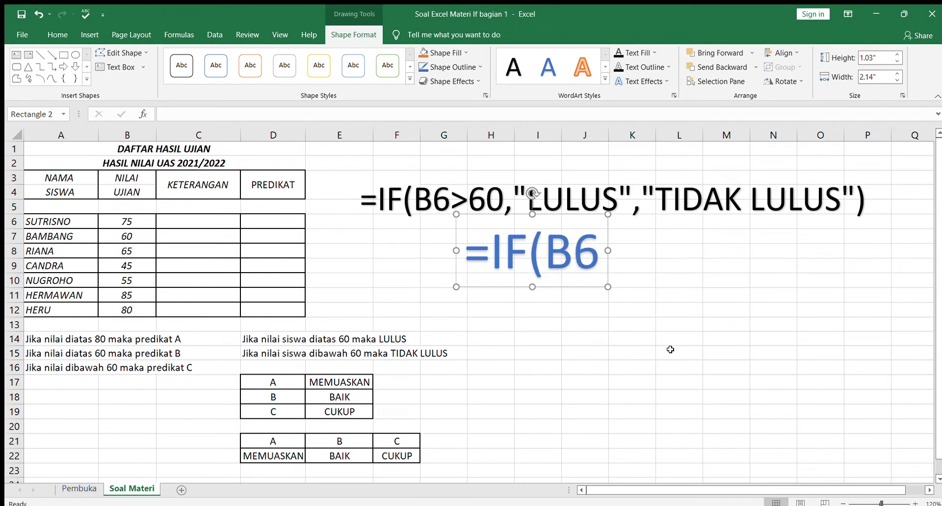
pyautogui.write('<6')
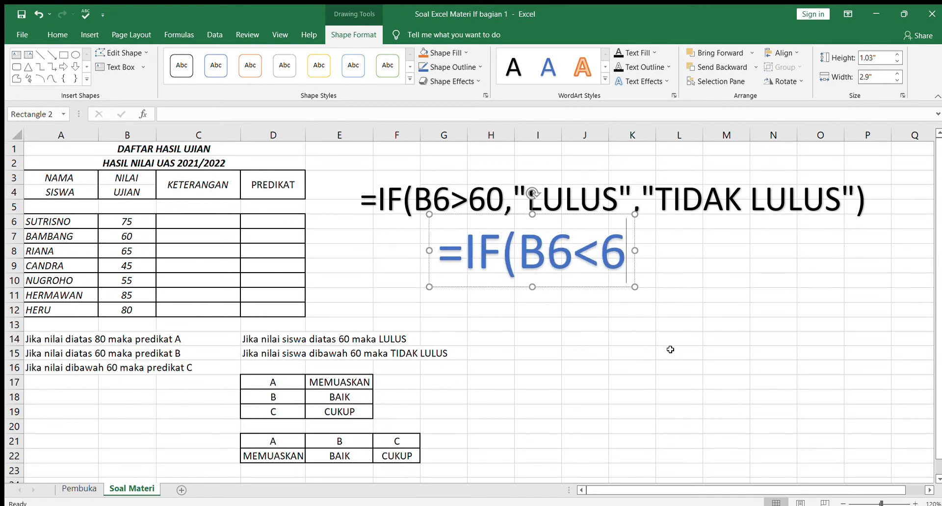
pyautogui.write('0,')
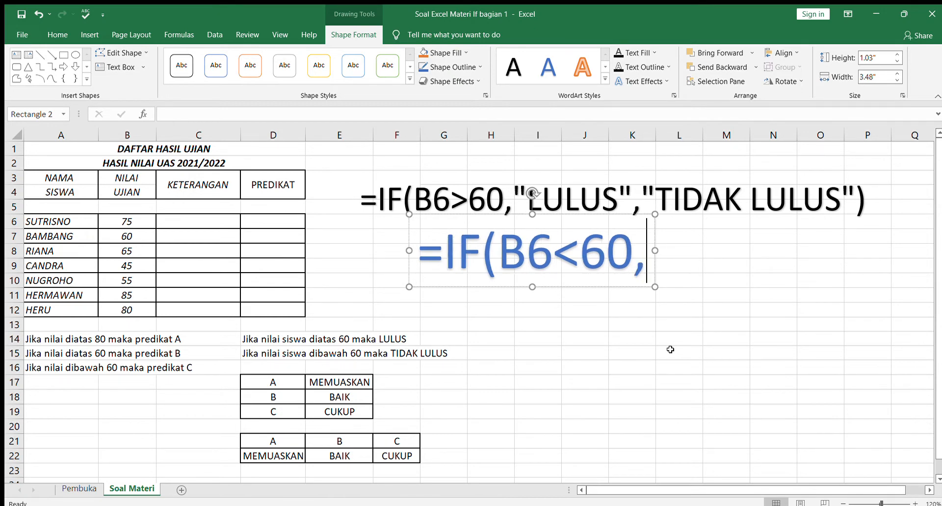
# Step: Append "TIDAK LULUS" as the true result and "LULUS" as the false result, separated by a comma, in the blue WordArt formula
pyautogui.write('"')
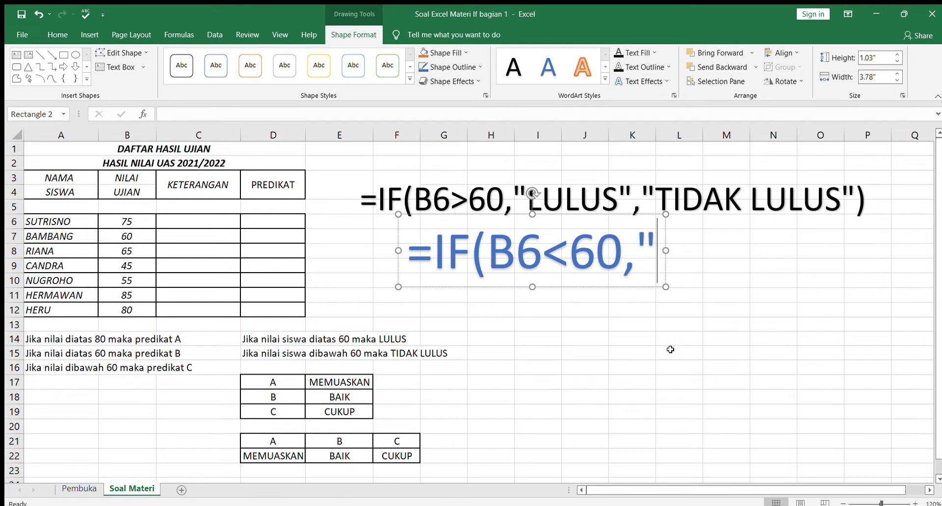
pyautogui.write('TIDAK LU')
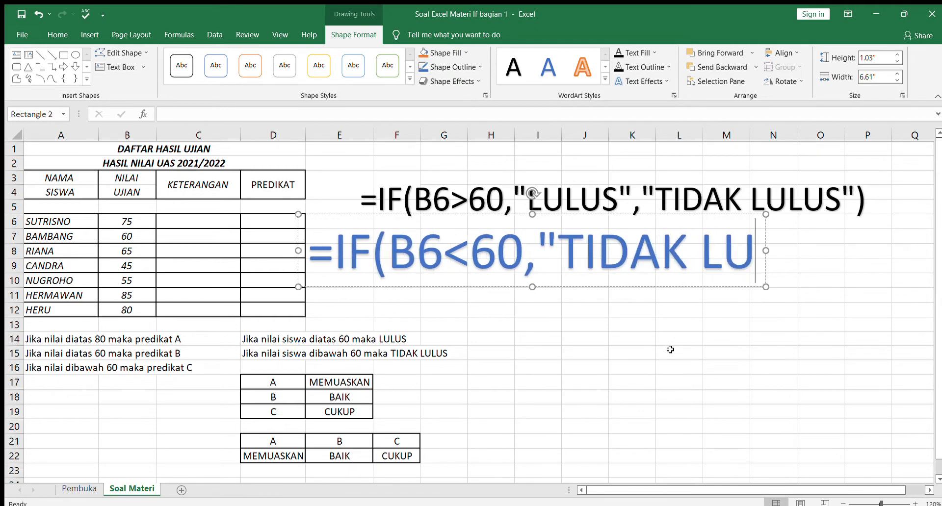
pyautogui.write('LUS"')
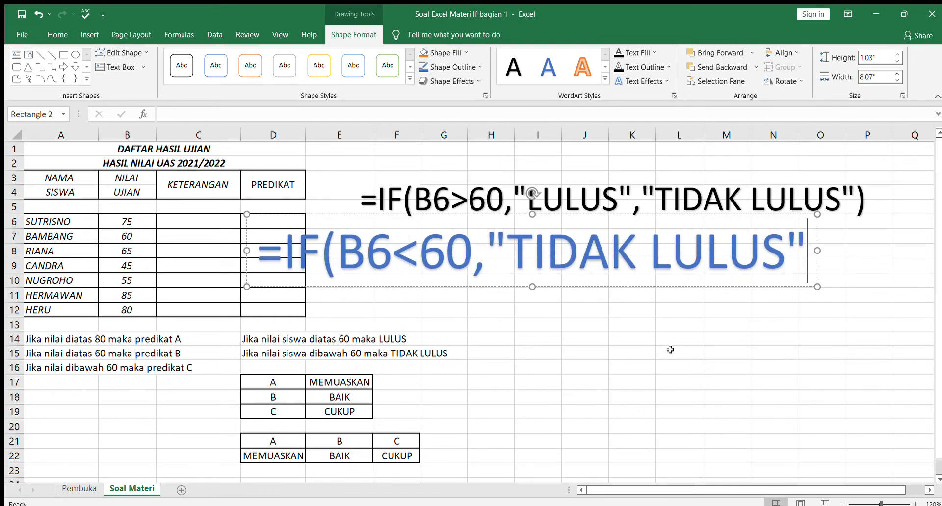
pyautogui.write(',"')
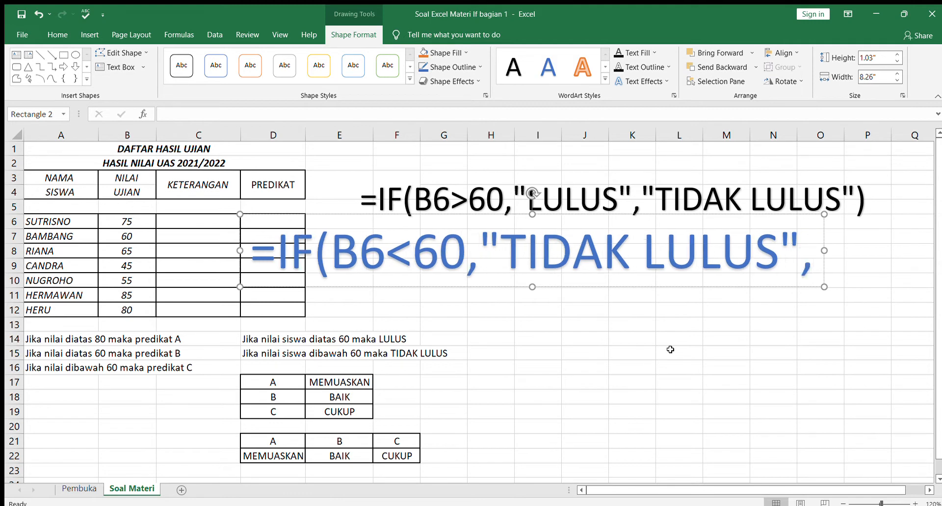
pyautogui.write('LULUS"')
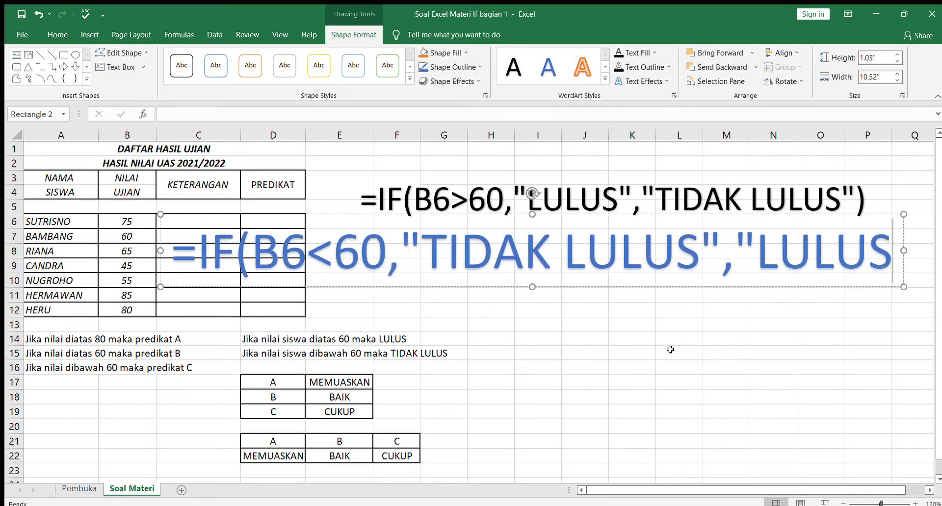
# Step: Reduce the entire blue WordArt text to font size 40 and move it about two columns right, beneath the first formula
pyautogui.hotkey('ctrl', 'shift', 'Left')
pyautogui.hotkey('ctrl', 'shift', 'Left')
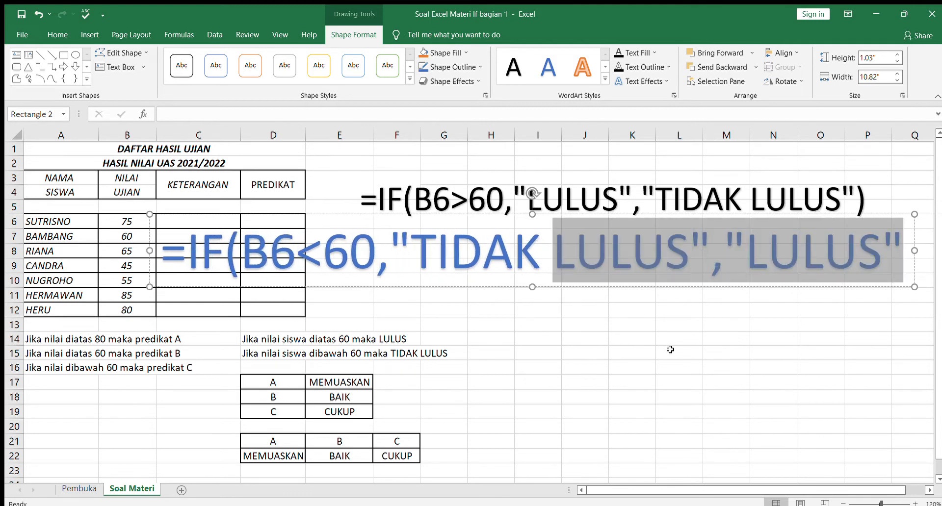
pyautogui.hotkey('shift', 'Home')
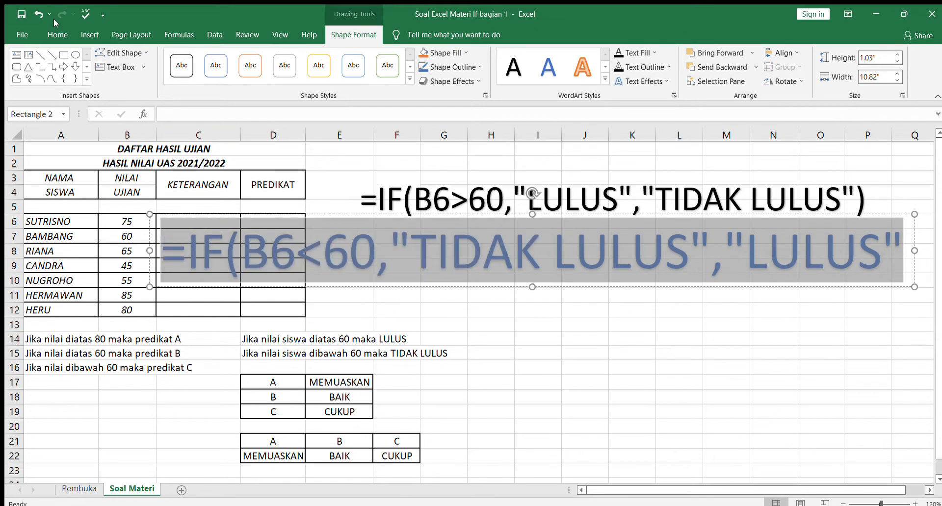
pyautogui.click(51, 34)
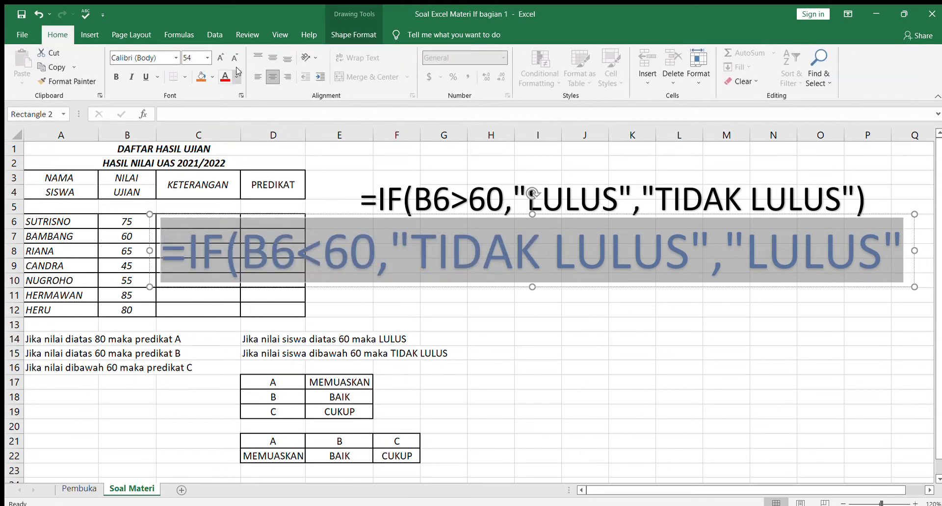
pyautogui.click(90, 34)
pyautogui.click(57, 35)
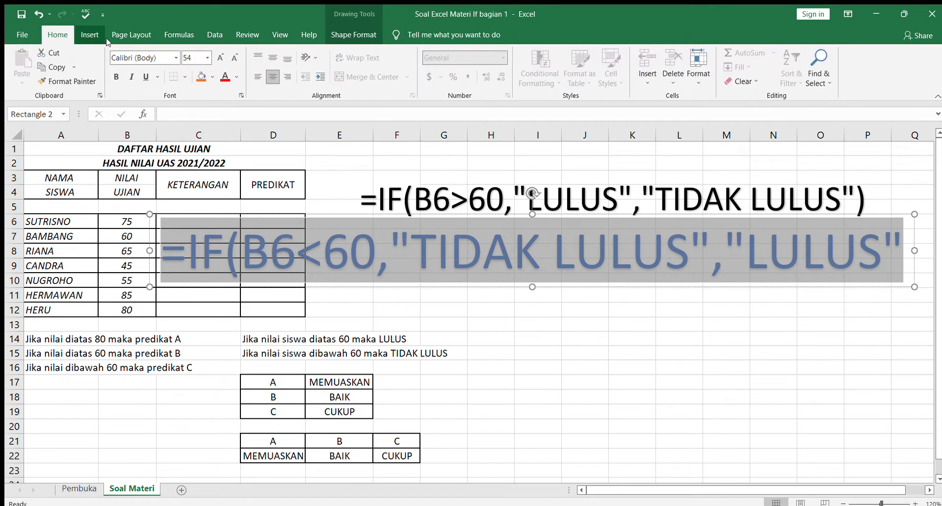
pyautogui.click(483, 251)
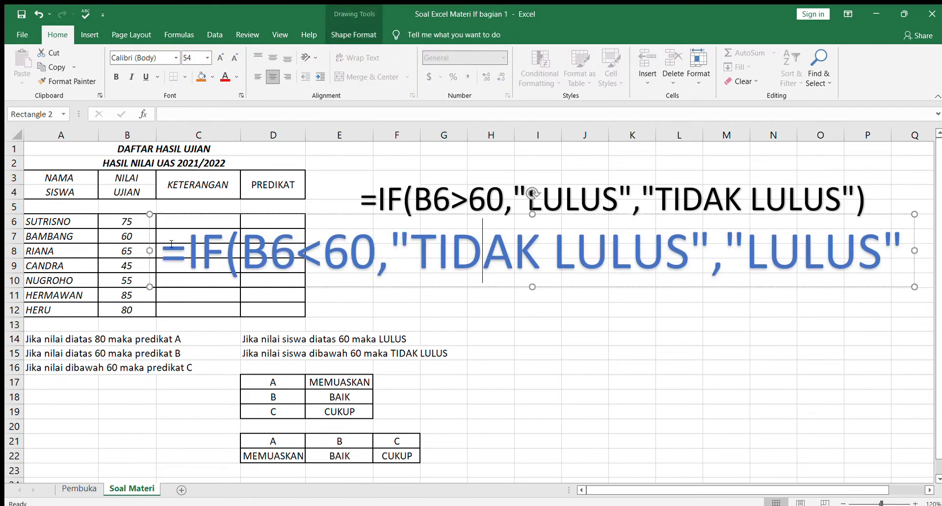
pyautogui.moveTo(171, 244); pyautogui.dragTo(917, 254)
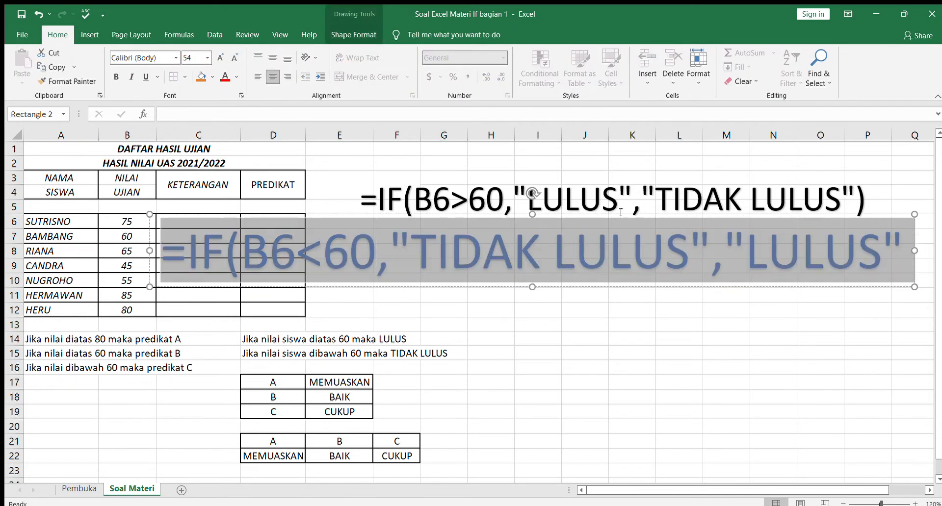
pyautogui.click(235, 57)
pyautogui.click(235, 58)
pyautogui.click(235, 58)
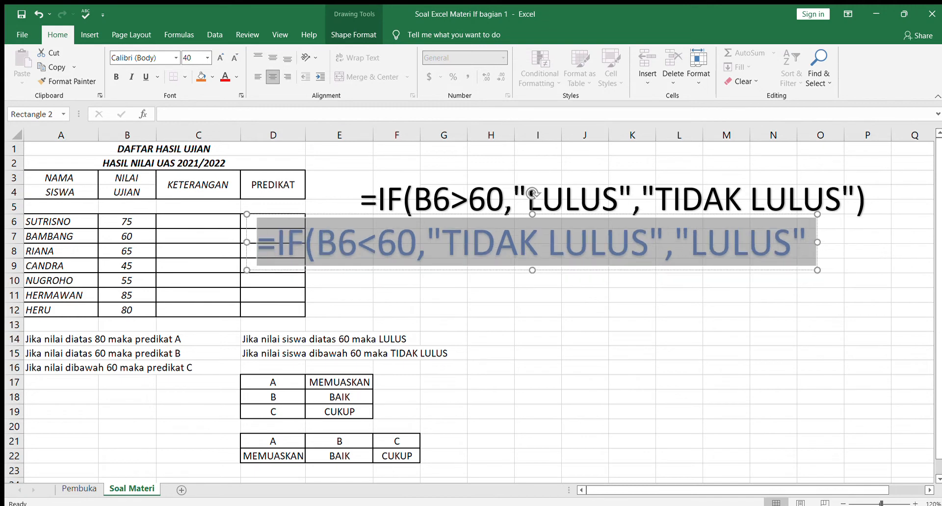
pyautogui.moveTo(496, 213); pyautogui.dragTo(587, 221)
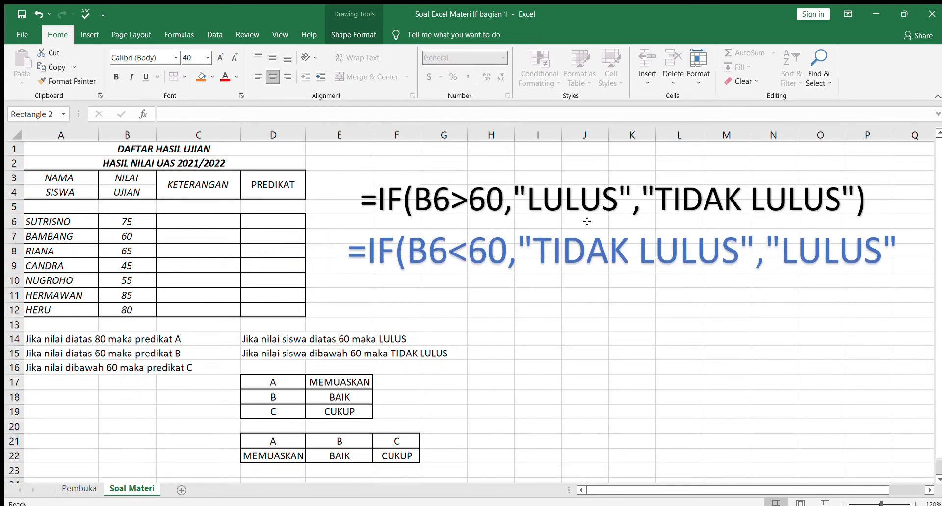
# Step: Complete the blue WordArt formula with a closing parenthesis after "LULUS"
pyautogui.click(611, 335)
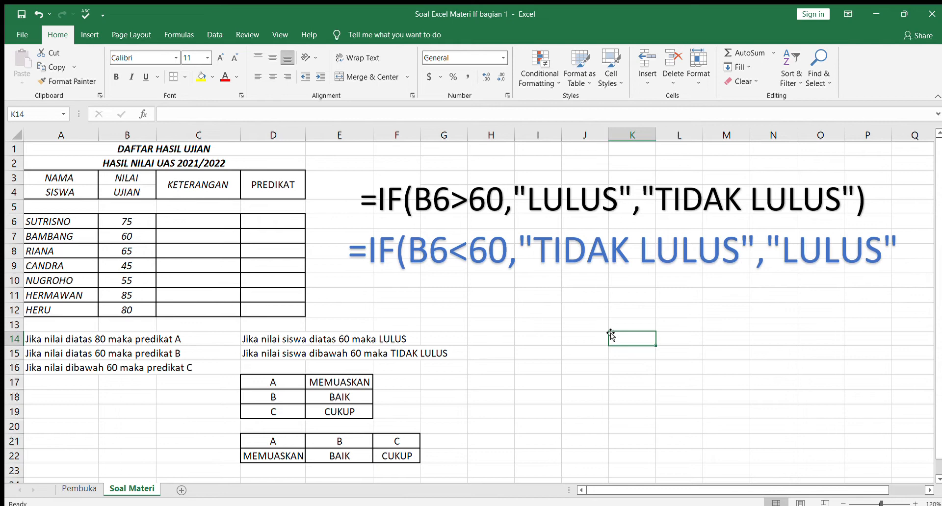
pyautogui.click(898, 250)
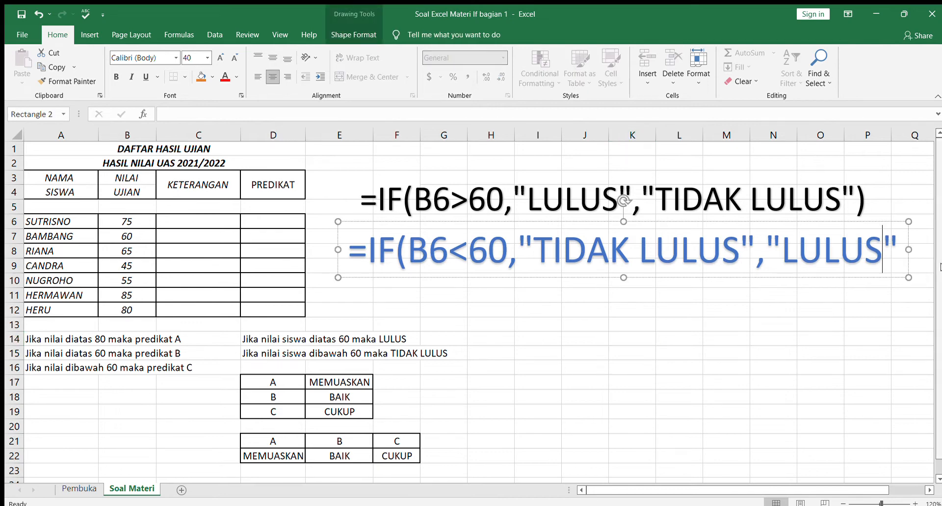
pyautogui.write(')')
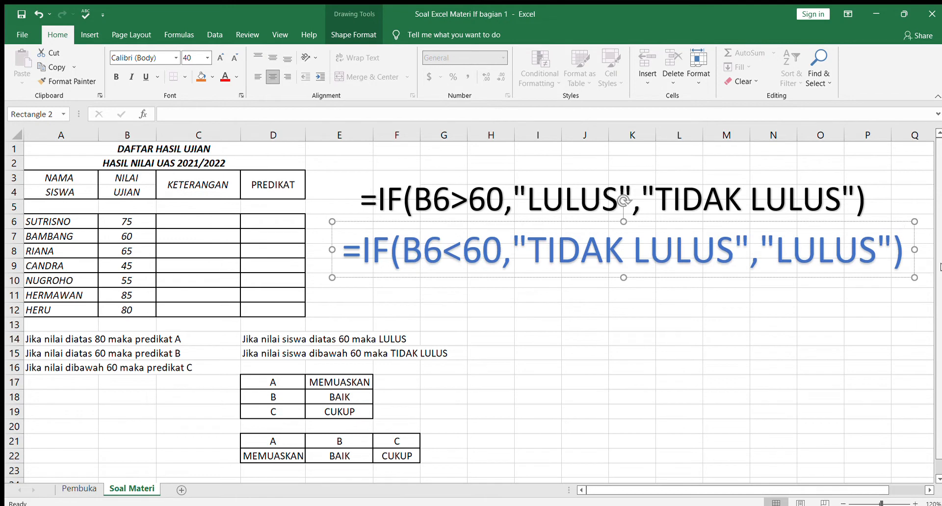
pyautogui.click(790, 312)
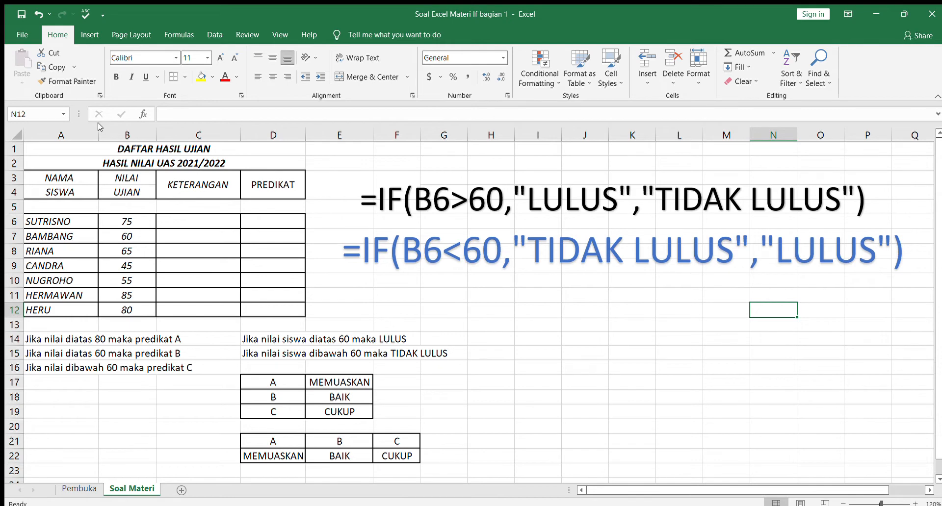
# Step: Begin an IF formula in C6 with the condition B6>60 and "LULUS" as the true result
pyautogui.click(169, 114)
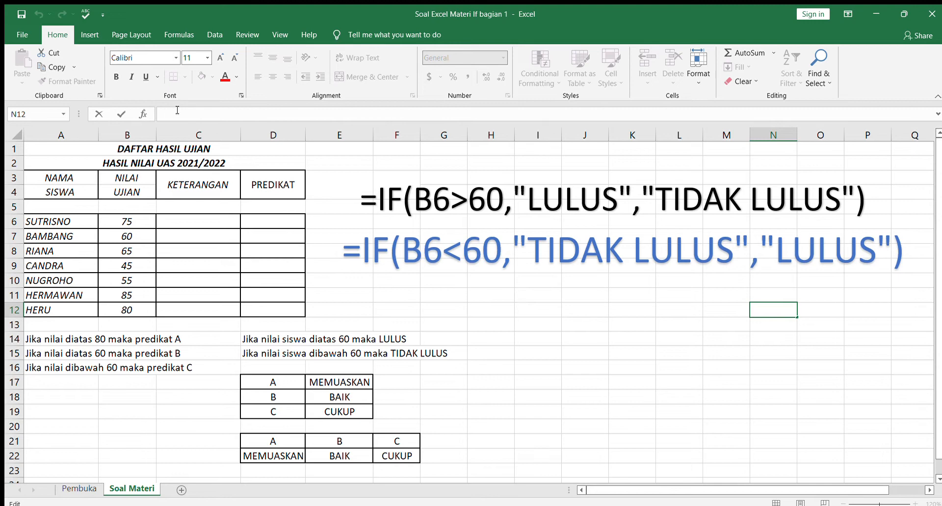
pyautogui.click(167, 222)
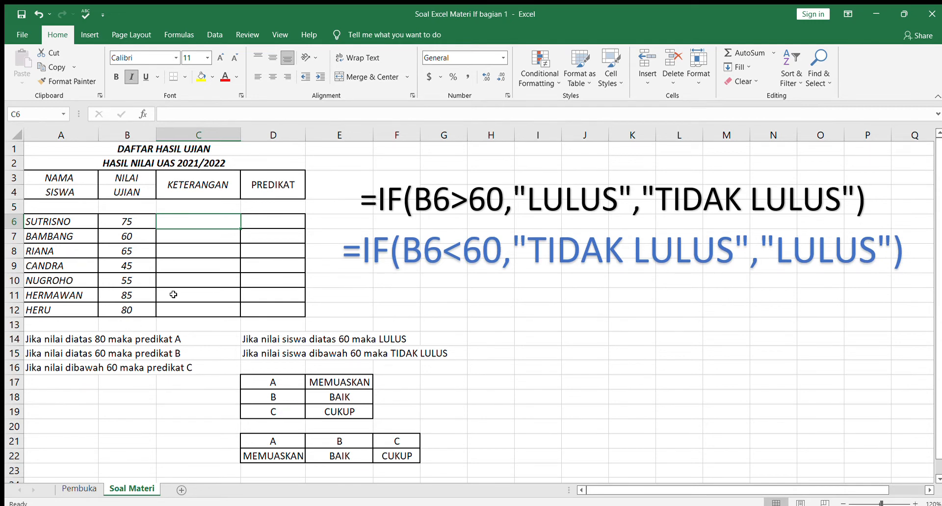
pyautogui.write('=I')
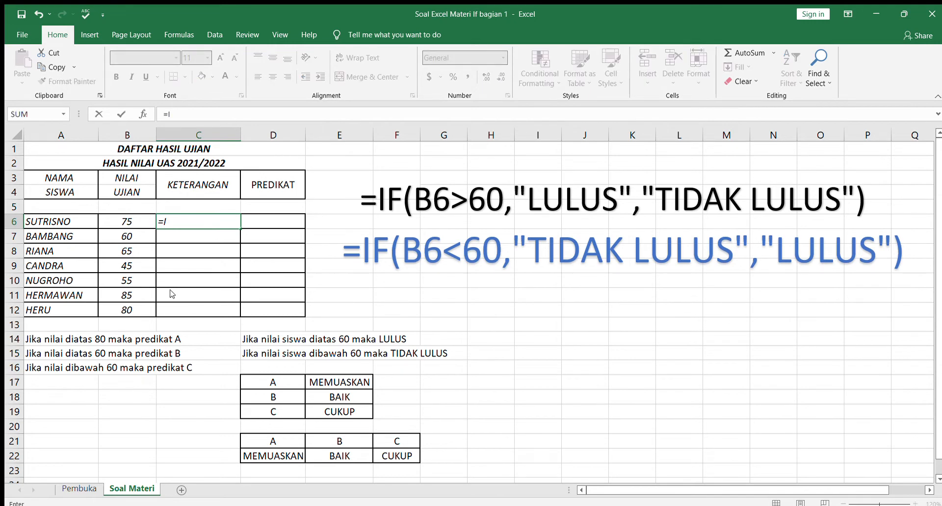
pyautogui.press('BackSpace')
pyautogui.press('BackSpace')
pyautogui.write('=')
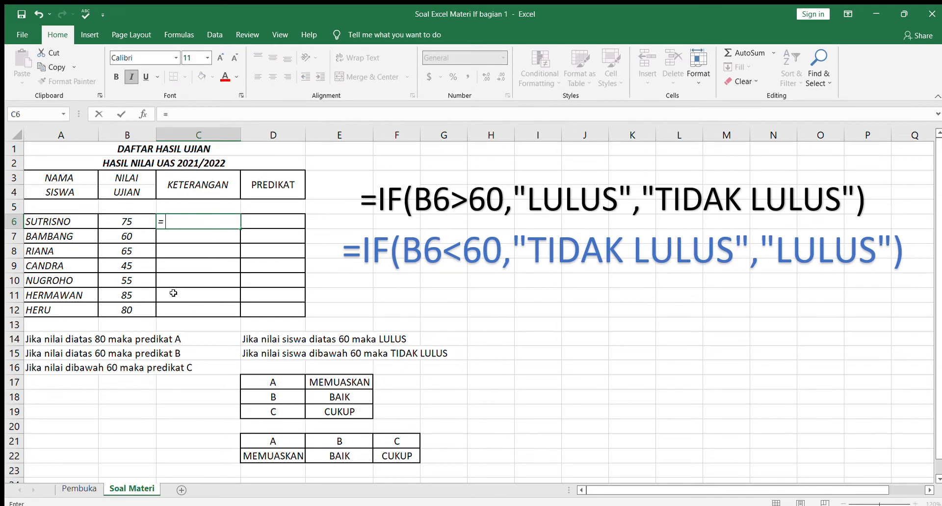
pyautogui.write('if(')
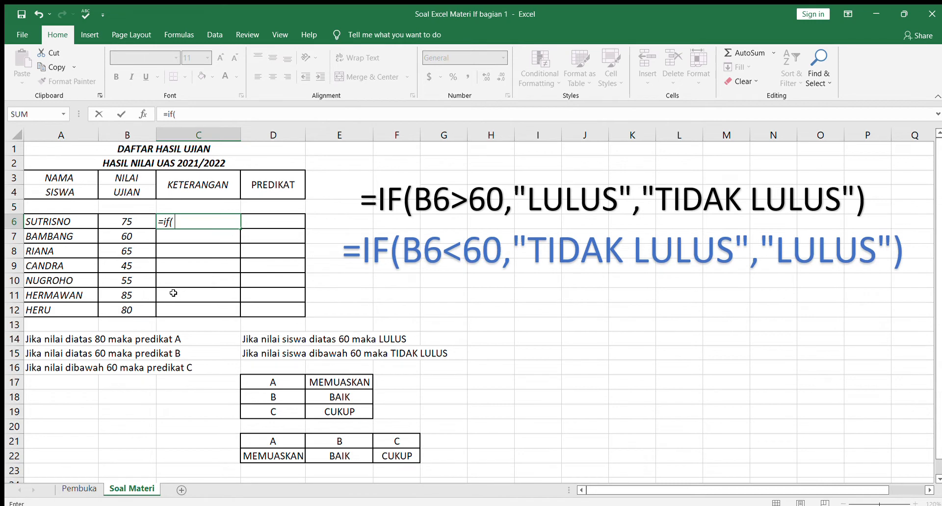
pyautogui.click(123, 221)
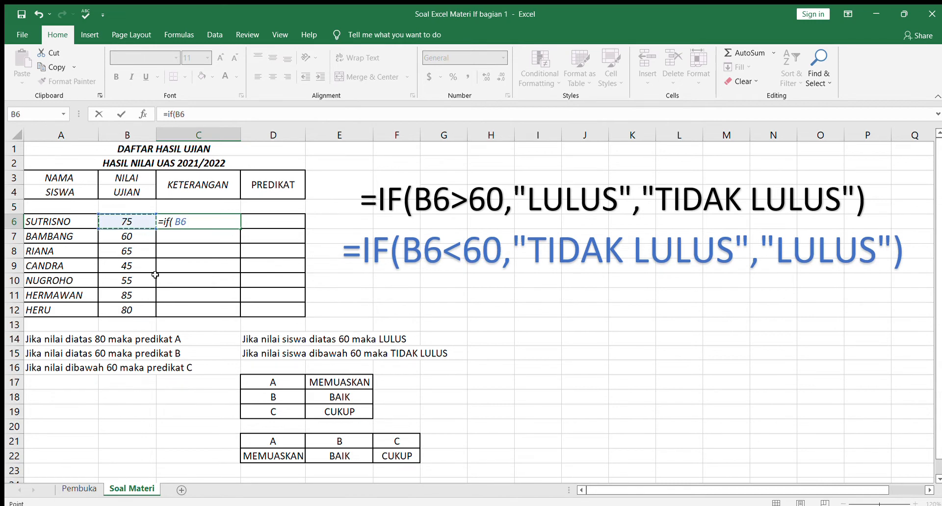
pyautogui.write('>60,"LULUS')
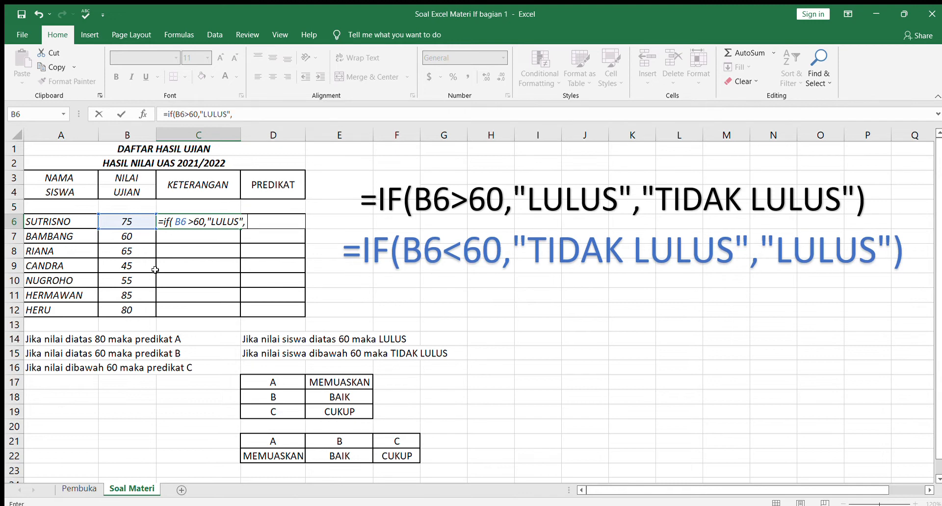
# Step: Add "TIDAK LULUS" as the false result, close the parenthesis and enter the formula in C6
pyautogui.write('","TIDAL')
pyautogui.write('K LULU')
pyautogui.press('BackSpace')
pyautogui.press('BackSpace')
pyautogui.press('BackSpace')
pyautogui.press('BackSpace')
pyautogui.press('BackSpace')
pyautogui.write('LULUS')
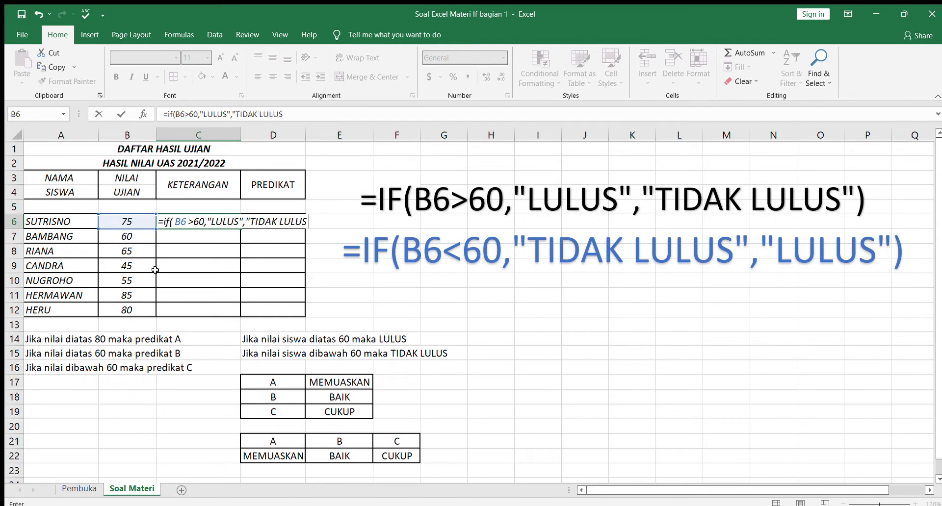
pyautogui.write('"')
pyautogui.write(')')
pyautogui.press('Return')
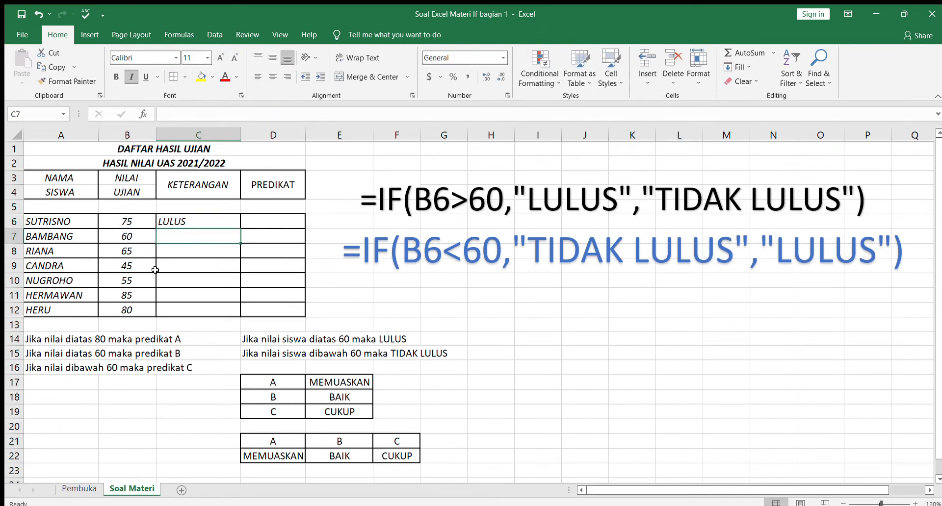
# Step: Fill the IF formula from C6 down to C12 for the remaining students
pyautogui.press('Up')
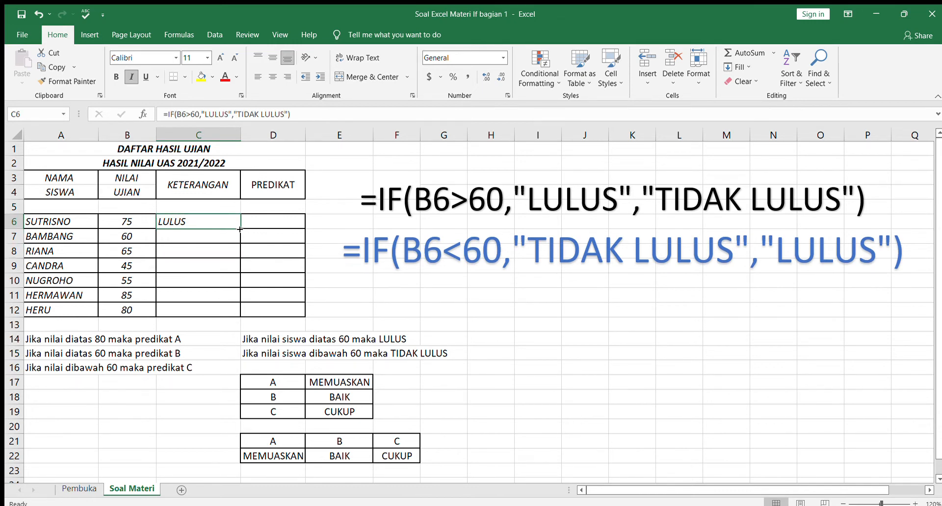
pyautogui.moveTo(239, 228); pyautogui.dragTo(268, 367)
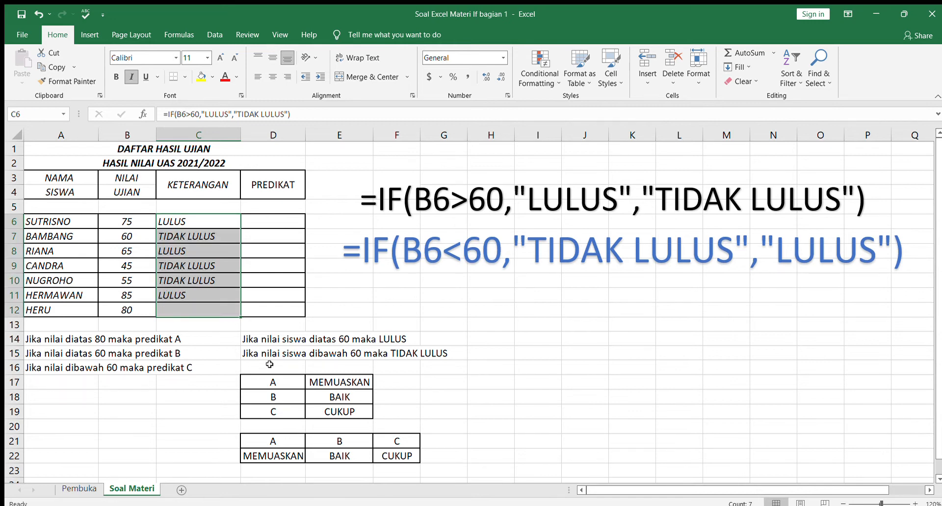
pyautogui.click(254, 273)
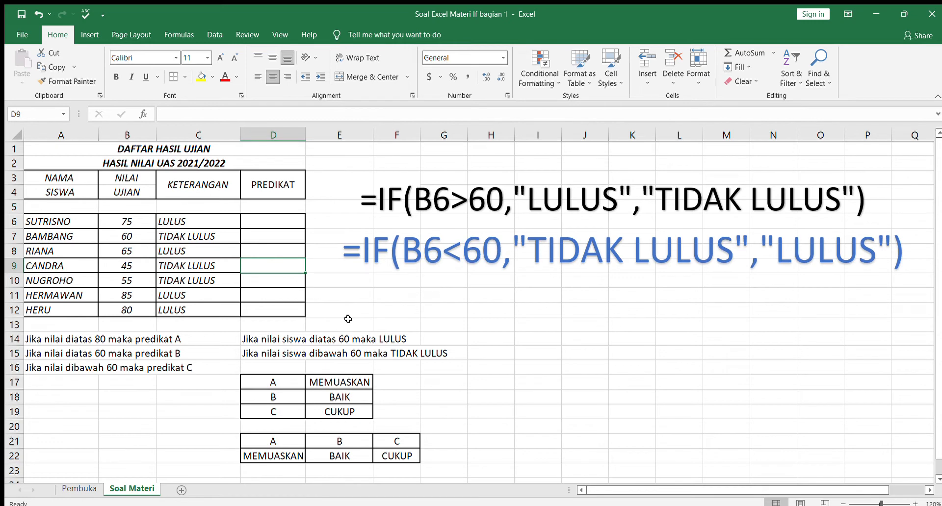
# Step: Compare each student's score in column B with the KETERANGAN result in column C, rows 6 to 12
pyautogui.click(133, 223)
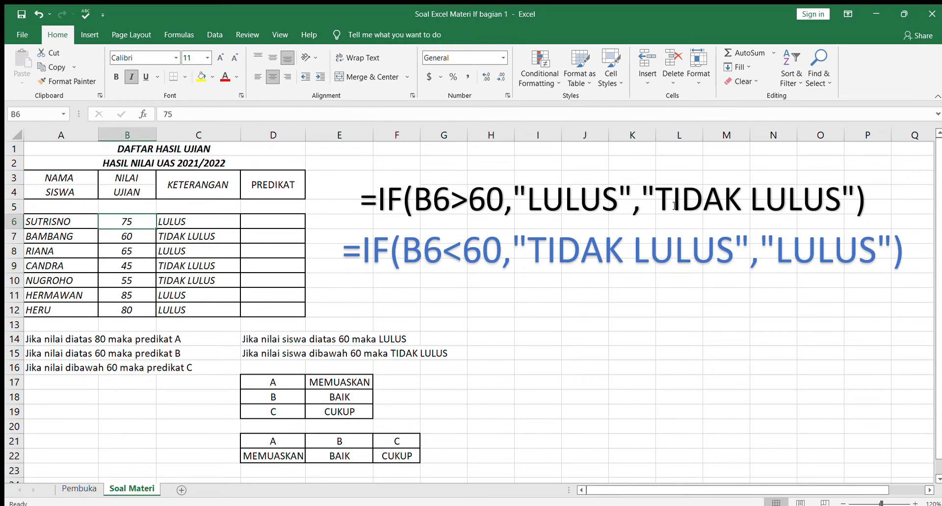
pyautogui.press('Right')
pyautogui.press('Down')
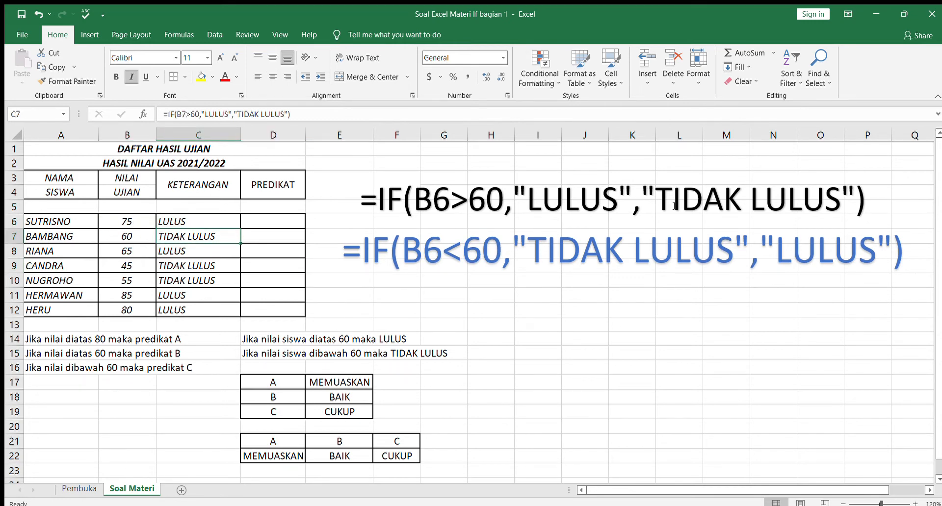
pyautogui.press('Left')
pyautogui.press('Right')
pyautogui.press('Down')
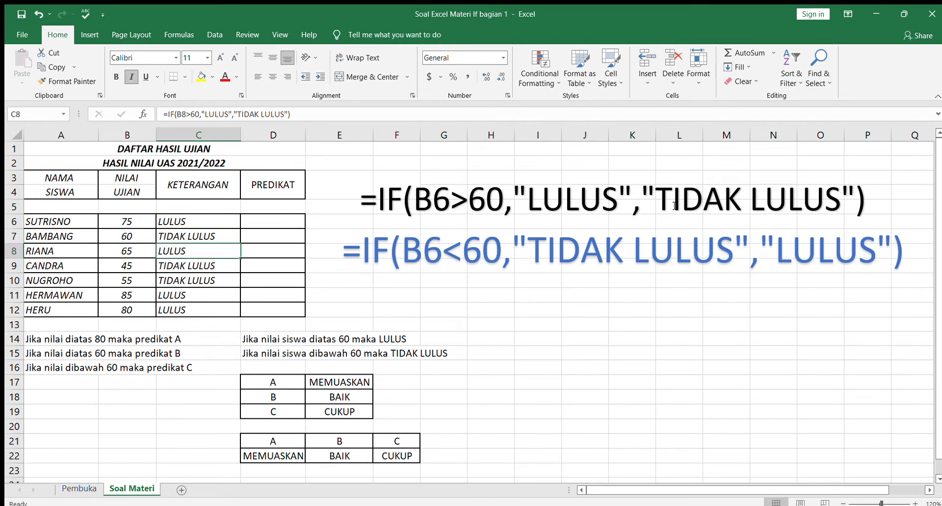
pyautogui.press('Left')
pyautogui.press('Right')
pyautogui.press('Down')
pyautogui.press('Left')
pyautogui.press('Right')
pyautogui.press('Down')
pyautogui.press('Left')
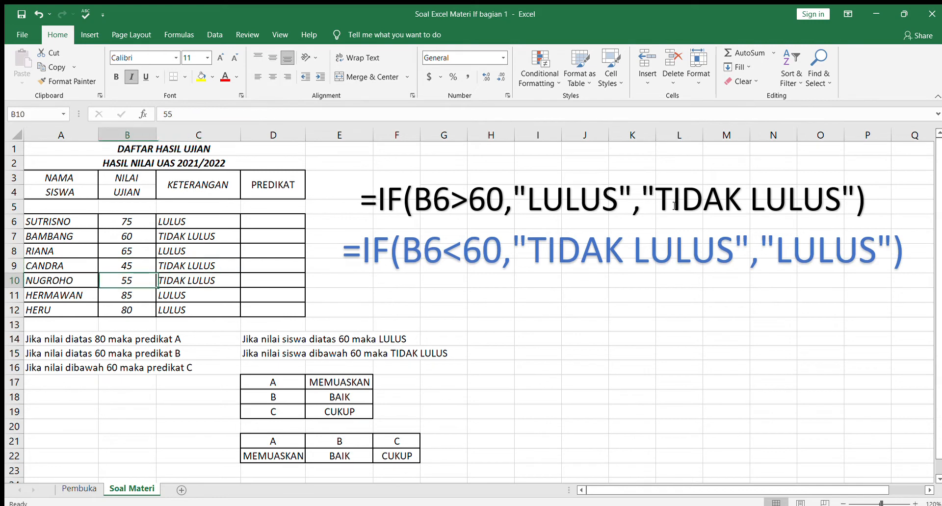
pyautogui.press('Right')
pyautogui.press('Down')
pyautogui.press('Left')
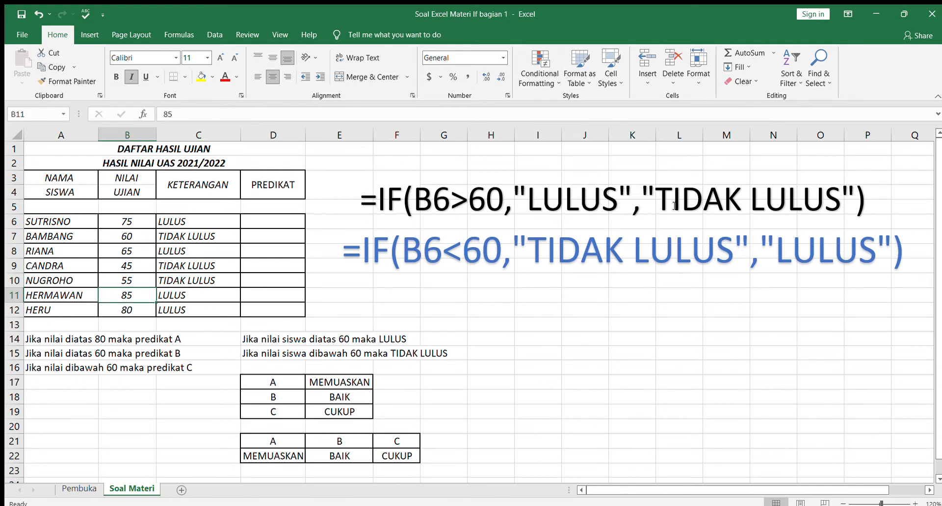
pyautogui.press('Right')
pyautogui.press('Down')
pyautogui.press('Left')
pyautogui.press('Right')
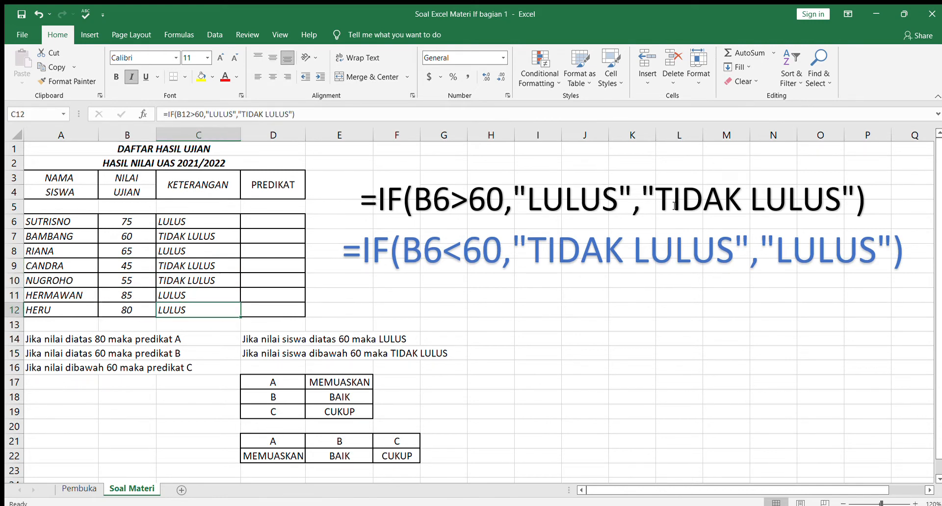
pyautogui.press('Up')
pyautogui.press('Up')
pyautogui.press('Up')
pyautogui.press('Up')
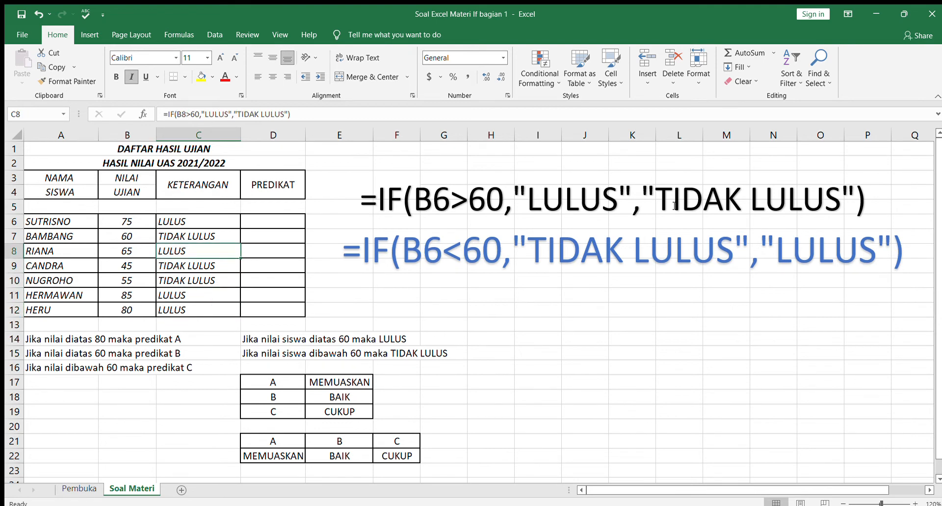
pyautogui.press('Up')
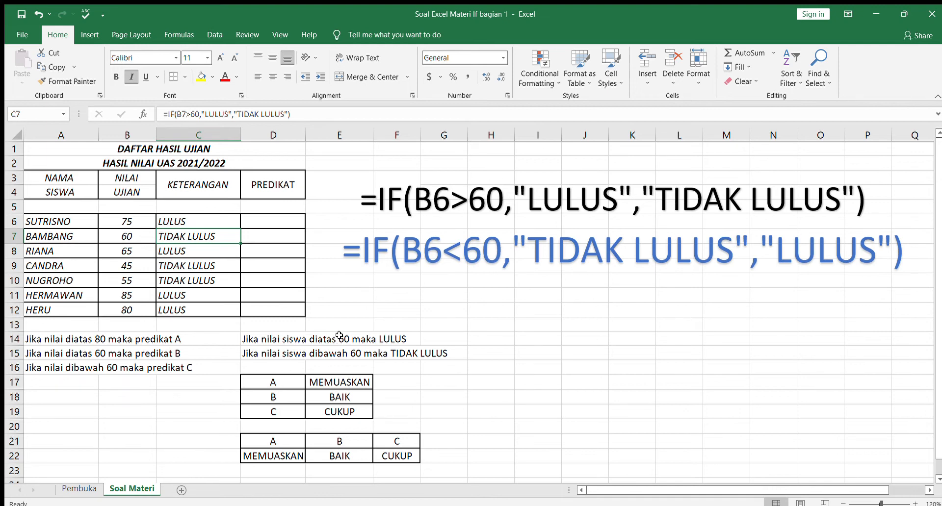
# Step: Change the comparison in the black WordArt formula to B6>=60
pyautogui.click(468, 199)
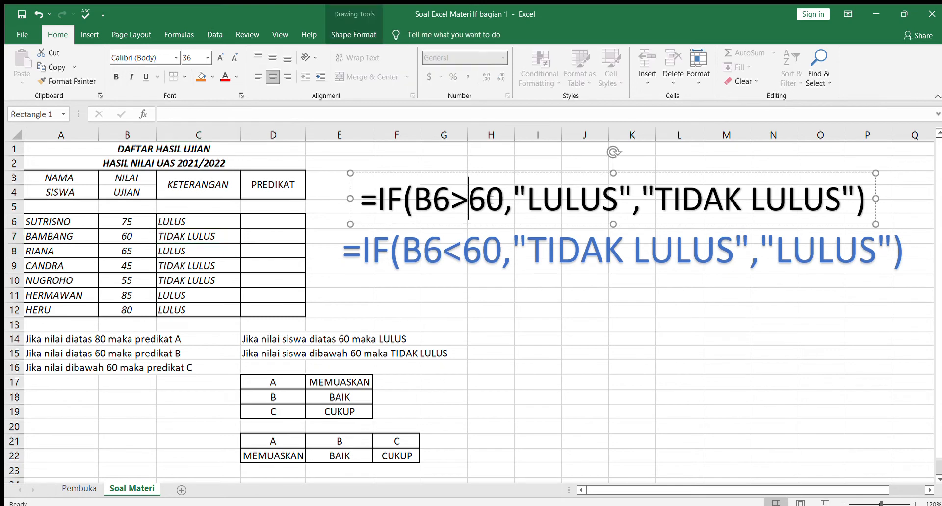
pyautogui.write('=')
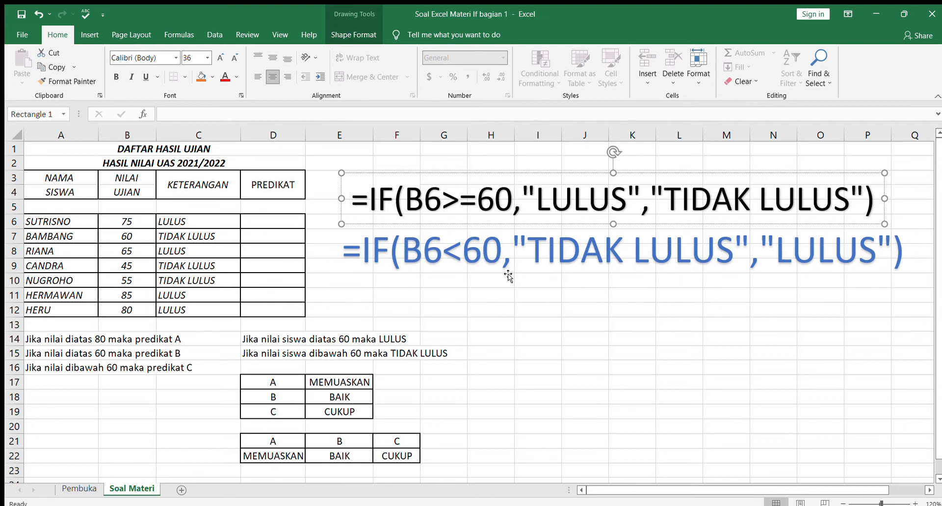
pyautogui.click(525, 296)
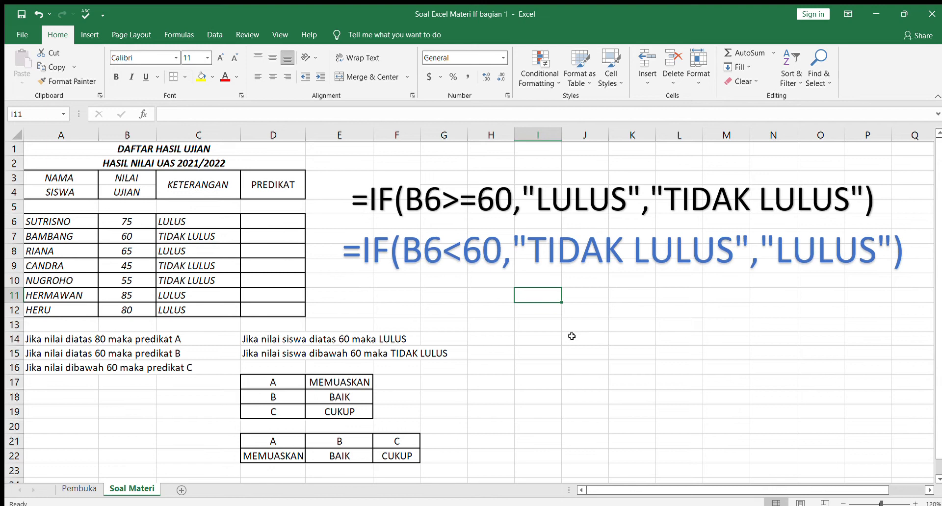
# Step: Enter 60 in cell I13 below the WordArt formulas and make it bold
pyautogui.click(559, 328)
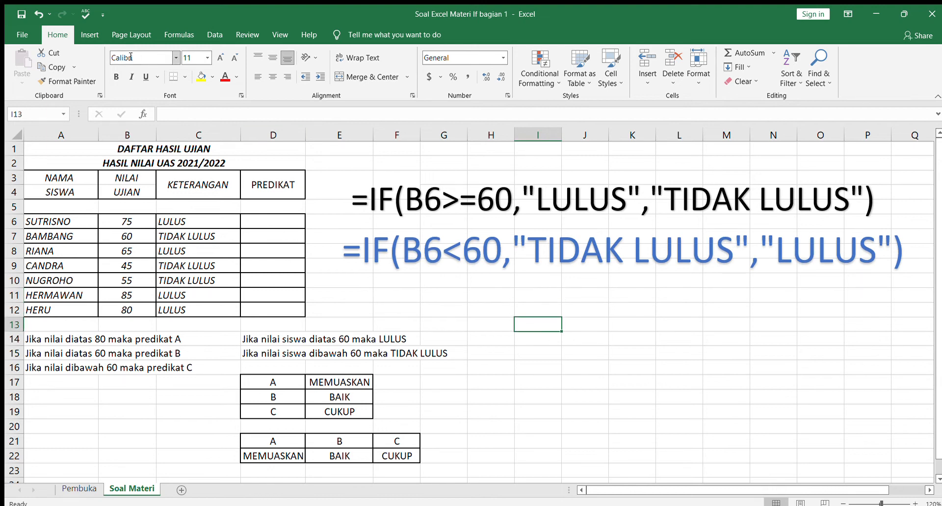
pyautogui.click(90, 36)
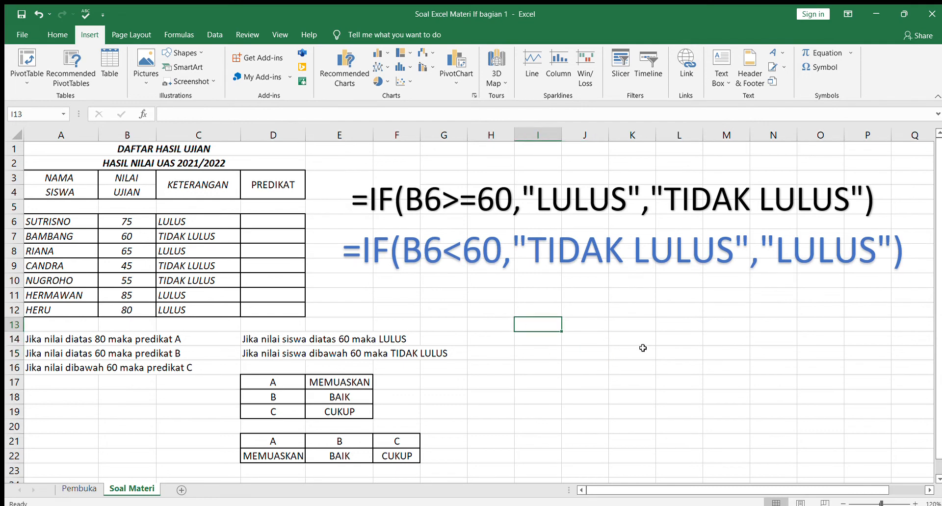
pyautogui.write('60')
pyautogui.press('Return')
pyautogui.press('Up')
pyautogui.hotkey('ctrl', 'b')
pyautogui.press('Right')
pyautogui.press('Right')
pyautogui.press('Left')
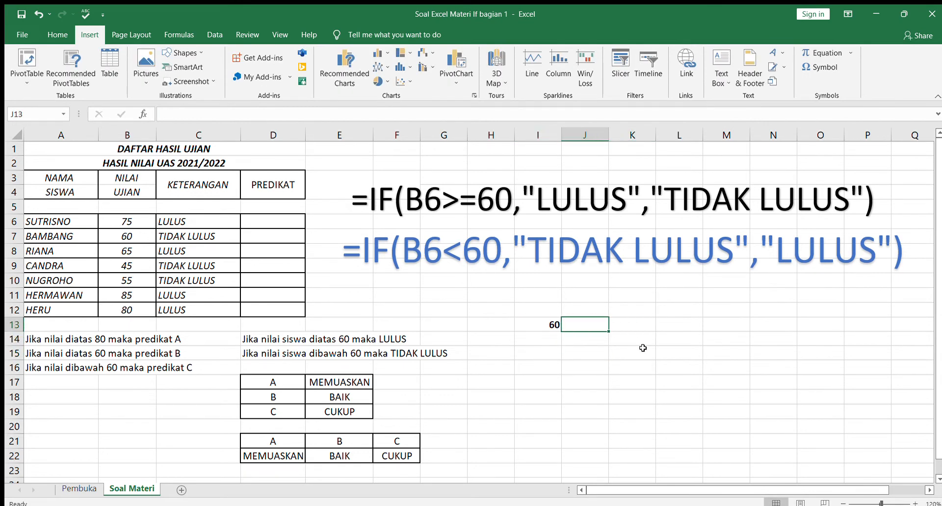
pyautogui.press('Left')
pyautogui.press('Right')
pyautogui.press('Left')
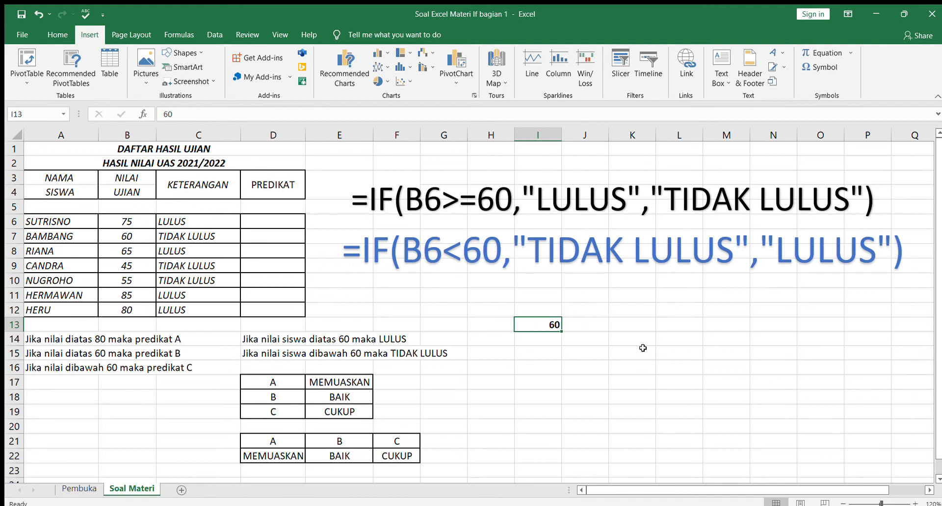
# Step: Enter 59 in I14 below the bold 60 and 61 in I12 above it
pyautogui.press('Up')
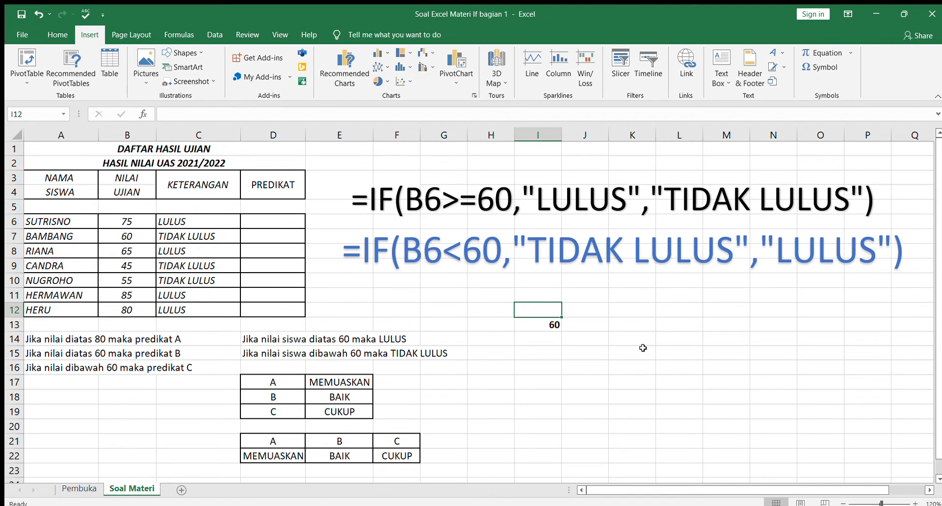
pyautogui.press('Down')
pyautogui.press('Down')
pyautogui.write('59')
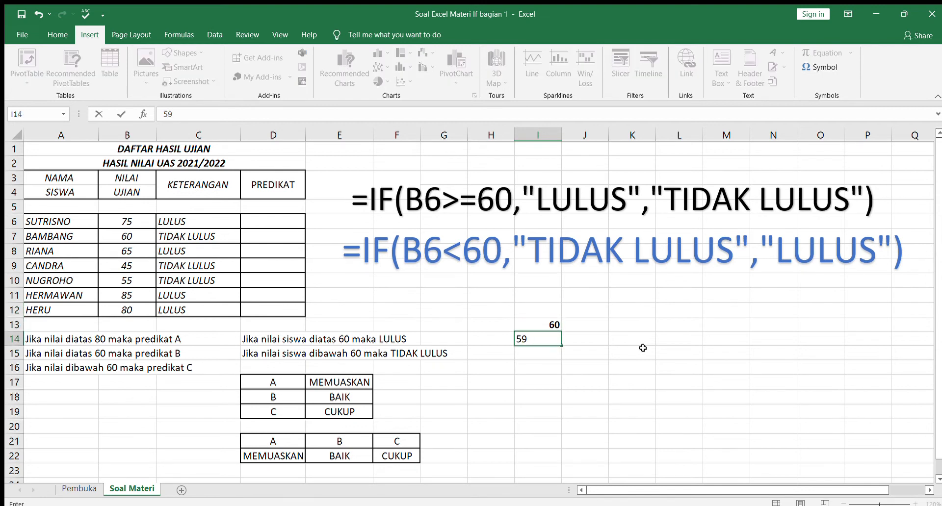
pyautogui.press('Return')
pyautogui.press('Up')
pyautogui.press('Up')
pyautogui.press('Up')
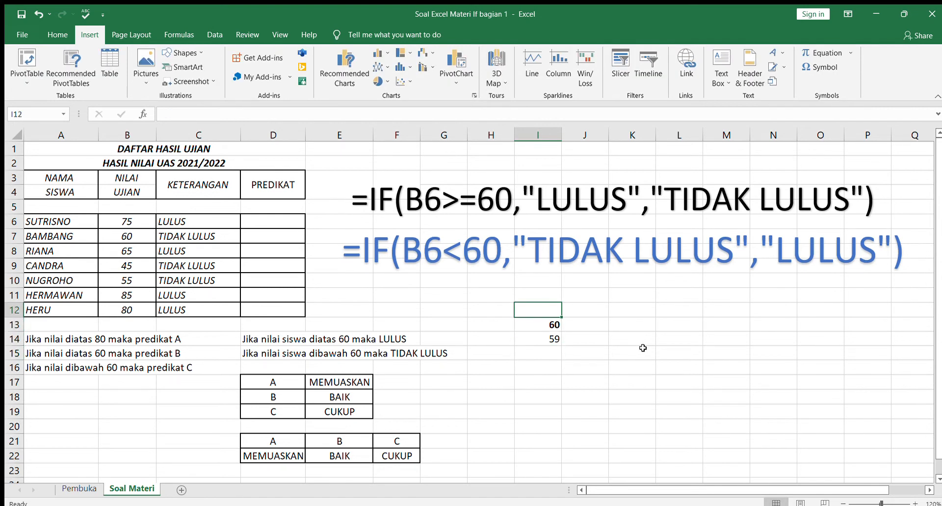
pyautogui.write('61')
pyautogui.press('Return')
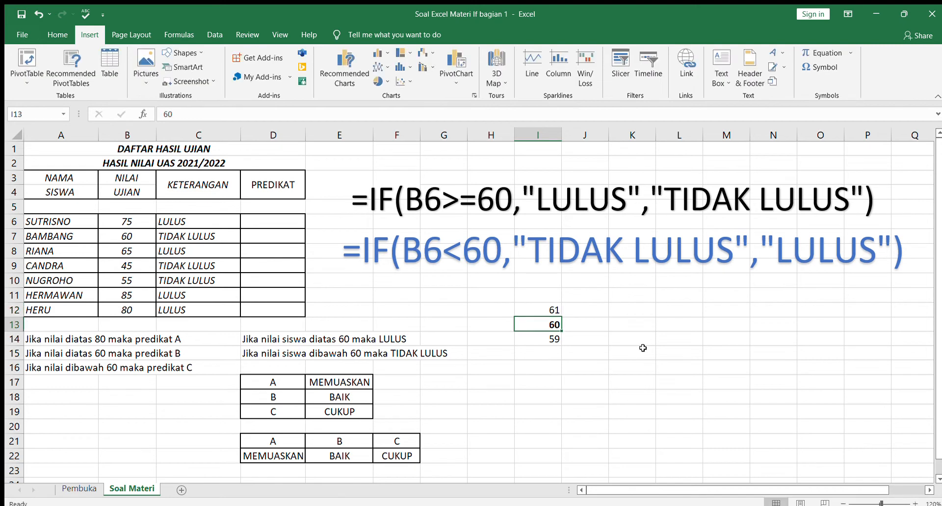
# Step: Change the comparison in the KETERANGAN formula in C6 to B6>=60
pyautogui.press('Right')
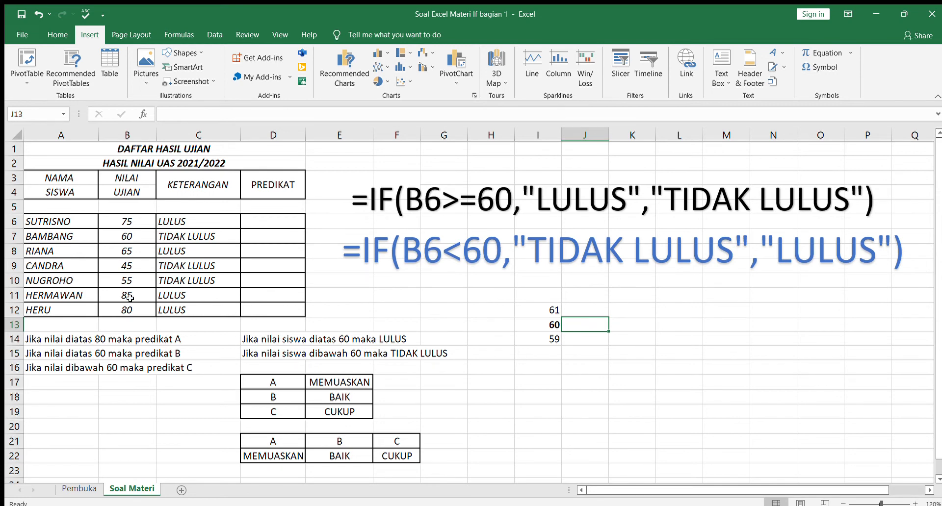
pyautogui.click(179, 224)
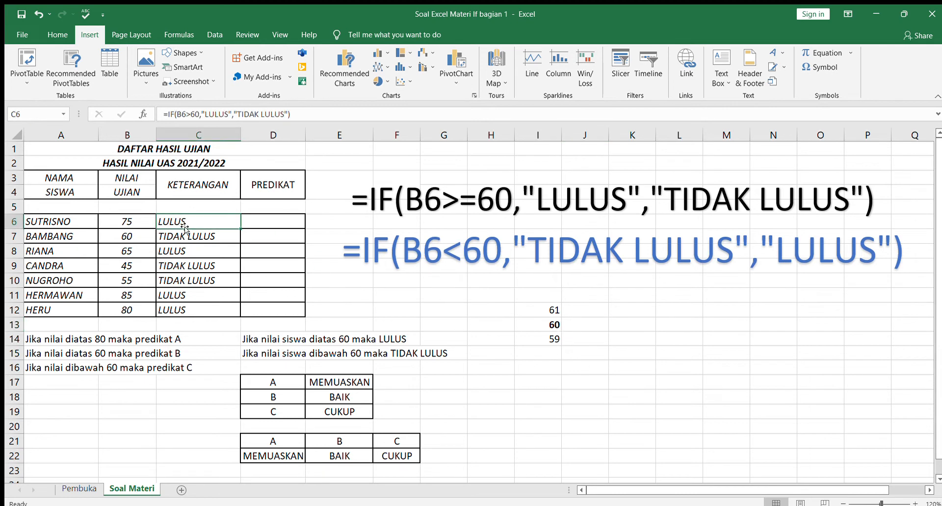
pyautogui.click(190, 114)
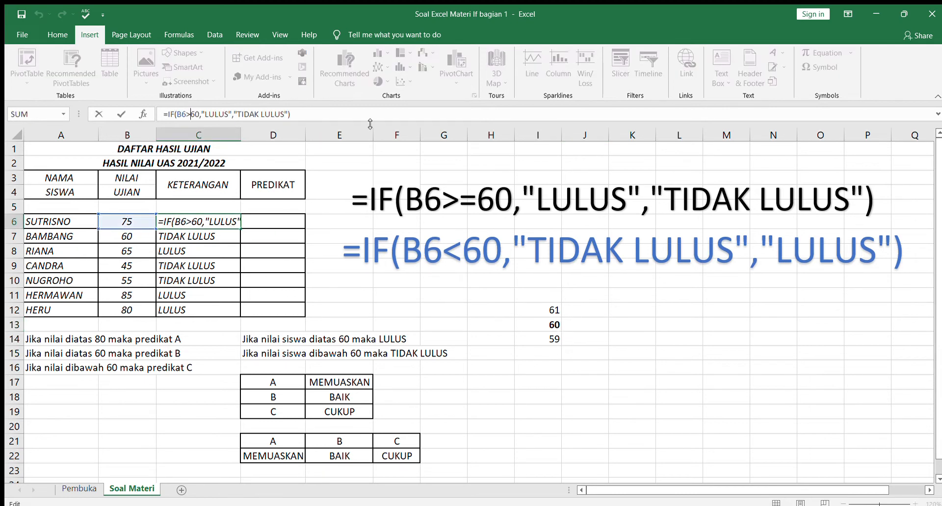
pyautogui.write('=')
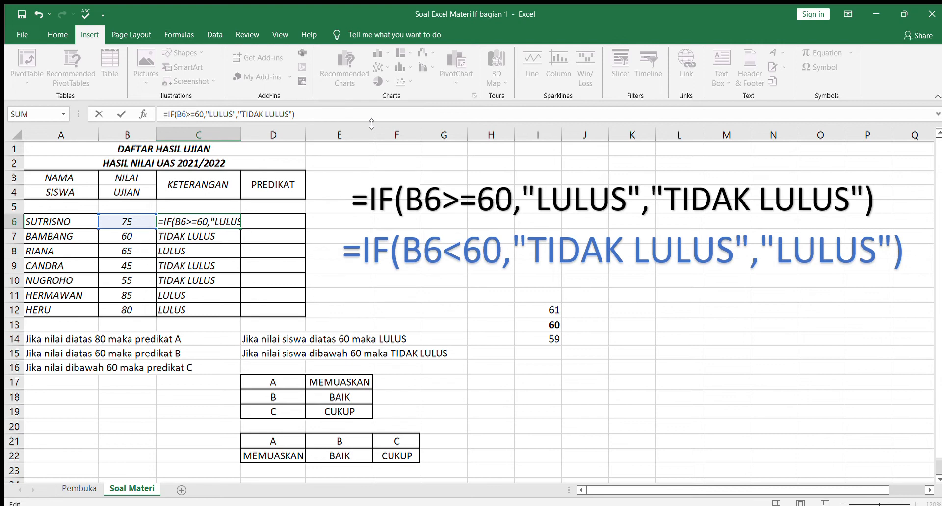
pyautogui.press('Return')
# Step: Fill the C6 formula down through C12 and check the result for the score of 60 in row 7
pyautogui.click(210, 221)
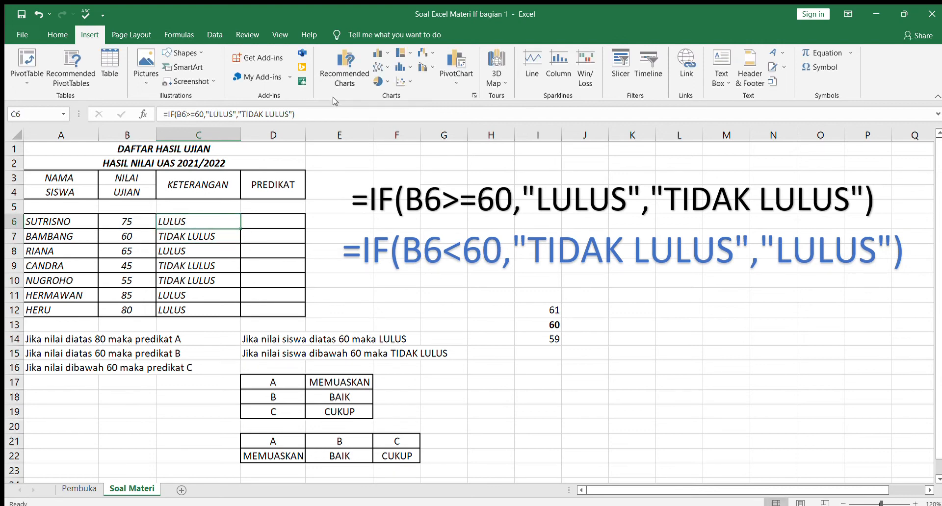
pyautogui.moveTo(241, 229); pyautogui.dragTo(241, 314)
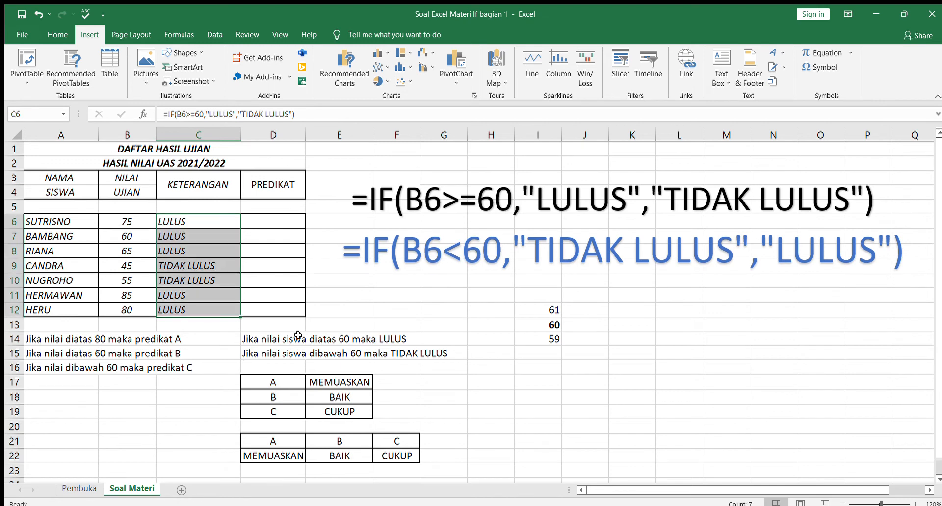
pyautogui.click(322, 327)
pyautogui.click(215, 239)
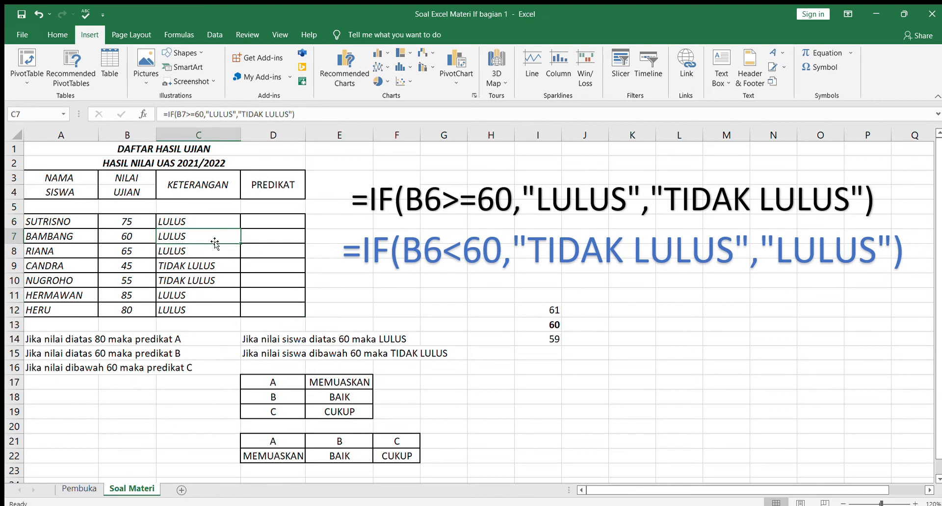
pyautogui.moveTo(123, 236); pyautogui.dragTo(205, 235)
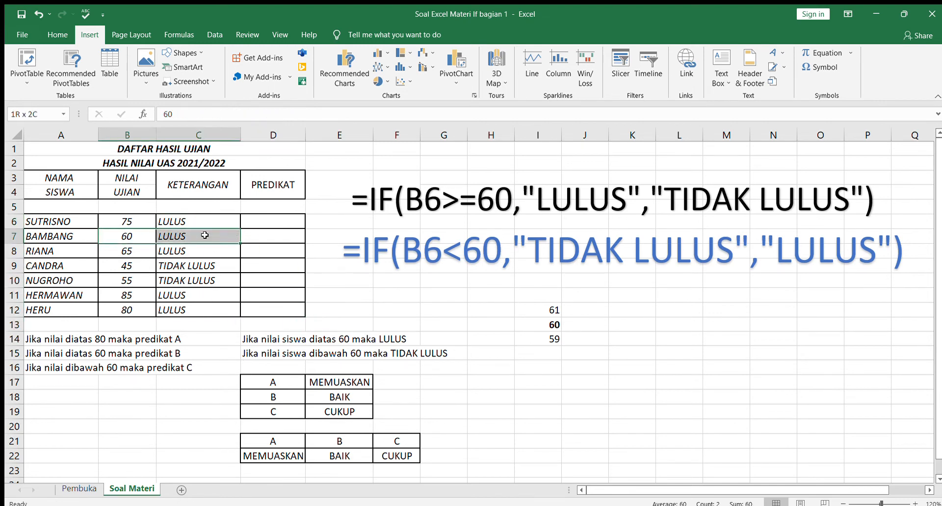
pyautogui.click(202, 261)
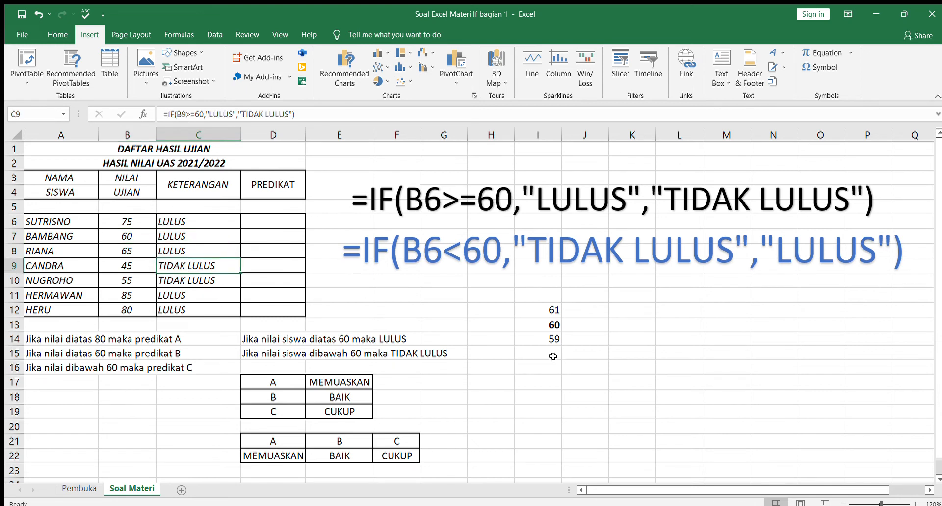
# Step: Change the comparison in the blue WordArt formula to B6<=60
pyautogui.click(462, 250)
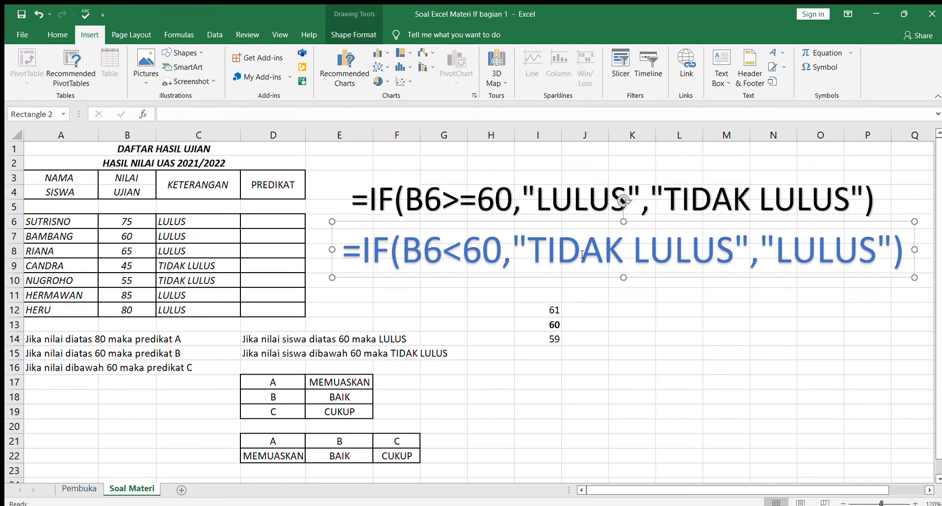
pyautogui.write('=')
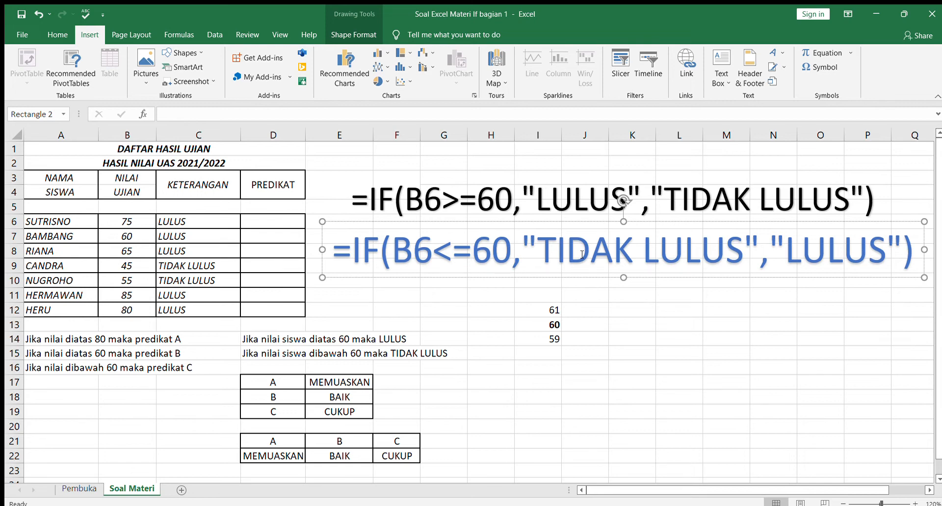
pyautogui.moveTo(39, 343); pyautogui.dragTo(187, 372)
pyautogui.click(163, 409)
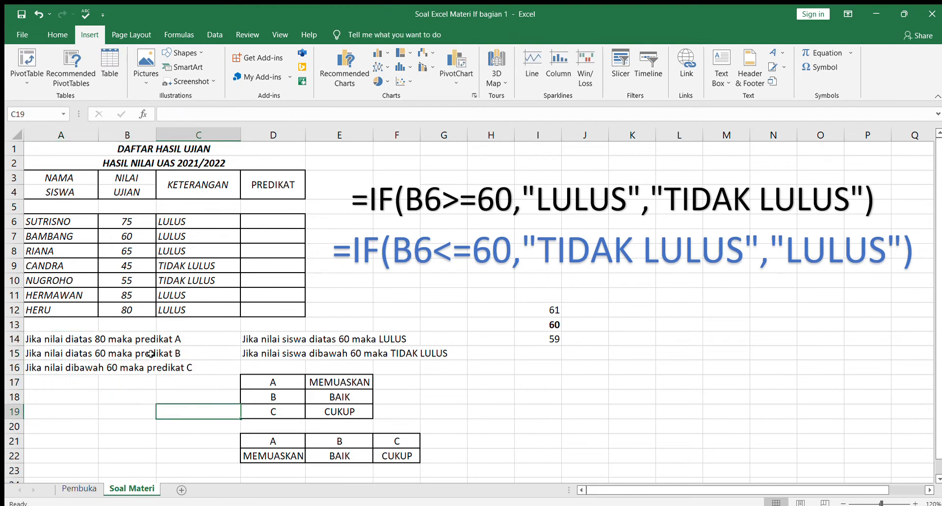
# Step: Review the predikat rules written in A14 to A16
pyautogui.click(43, 369)
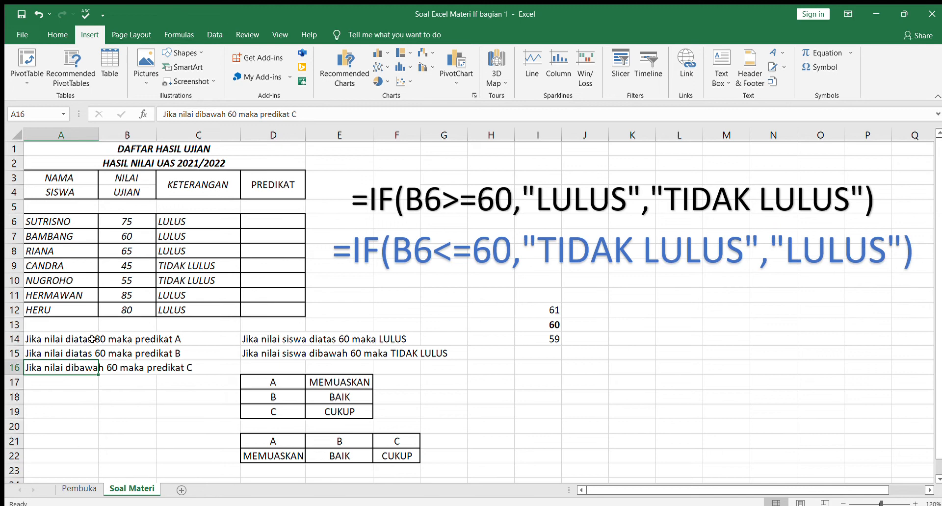
pyautogui.click(55, 338)
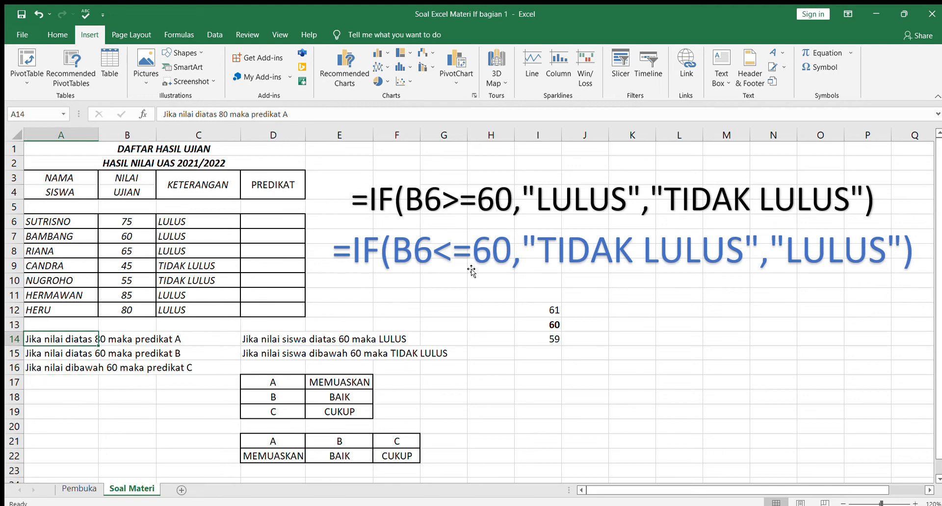
pyautogui.click(80, 407)
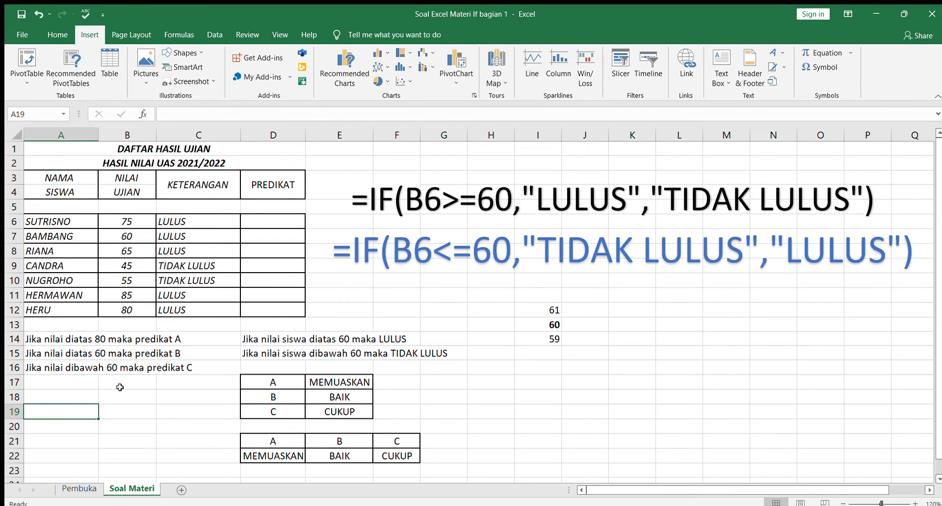
# Step: Clear the example numbers from cells I12 to I15 below the WordArt formulas
pyautogui.click(598, 310)
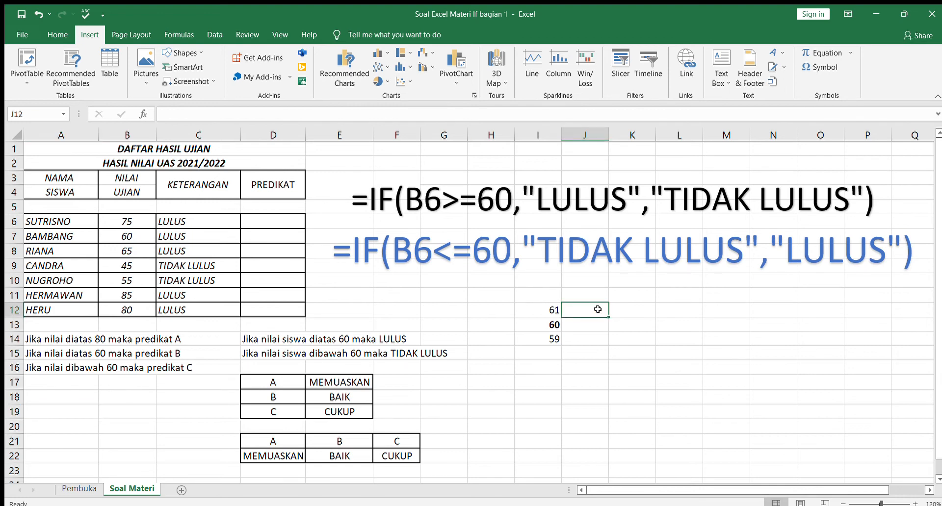
pyautogui.moveTo(524, 309); pyautogui.dragTo(528, 396)
pyautogui.click(606, 309)
pyautogui.moveTo(619, 490)
pyautogui.mouseDown()
pyautogui.moveTo(630, 488)
pyautogui.moveTo(607, 489)
pyautogui.mouseUp()
pyautogui.moveTo(538, 314); pyautogui.dragTo(545, 355)
pyautogui.press('Delete')
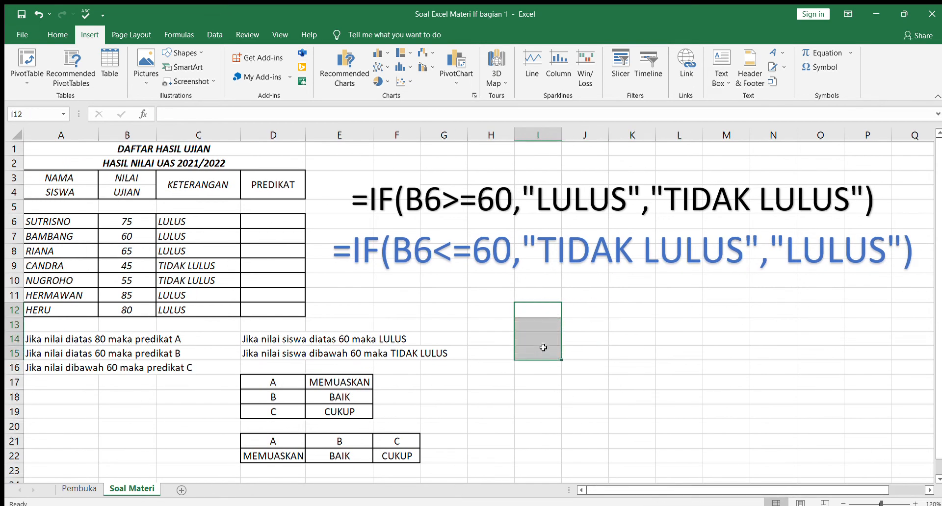
# Step: Insert an orange WordArt below the blue formula and replace its placeholder text with an equals sign
pyautogui.click(495, 300)
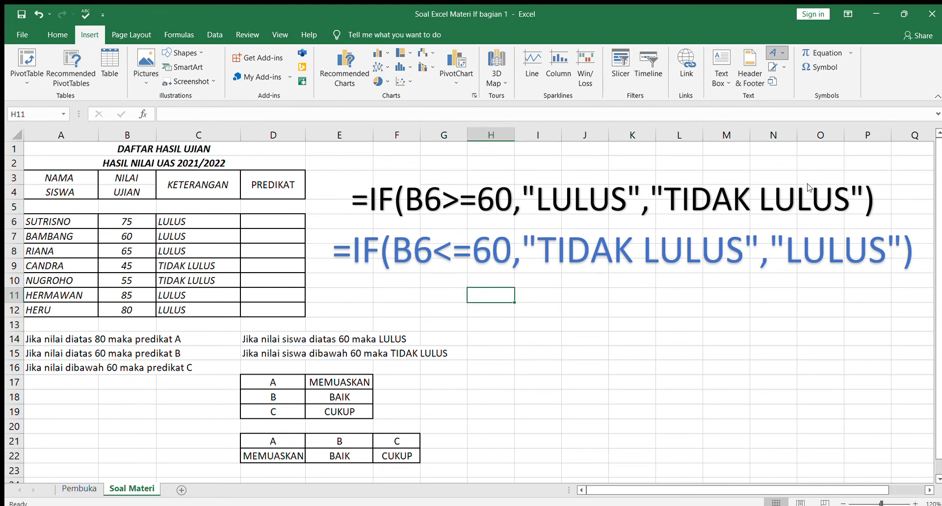
pyautogui.click(845, 86)
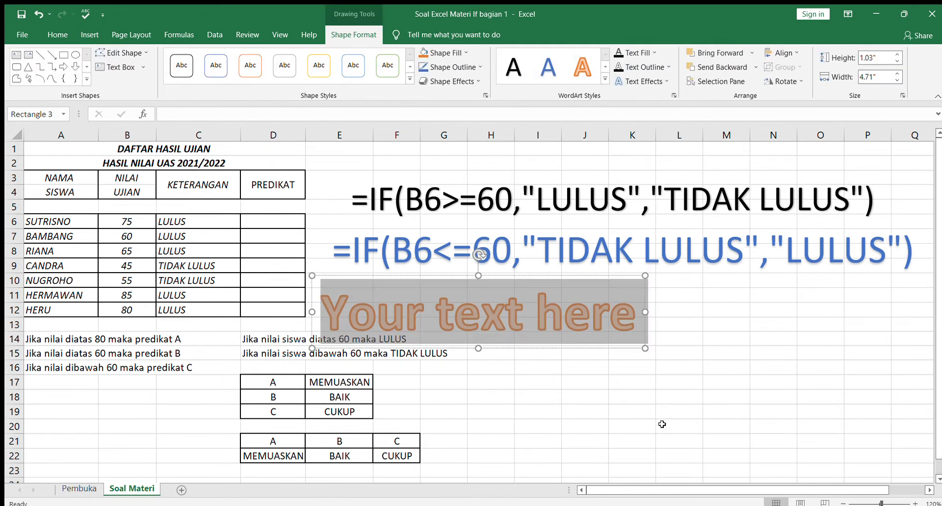
pyautogui.moveTo(579, 274); pyautogui.dragTo(655, 274)
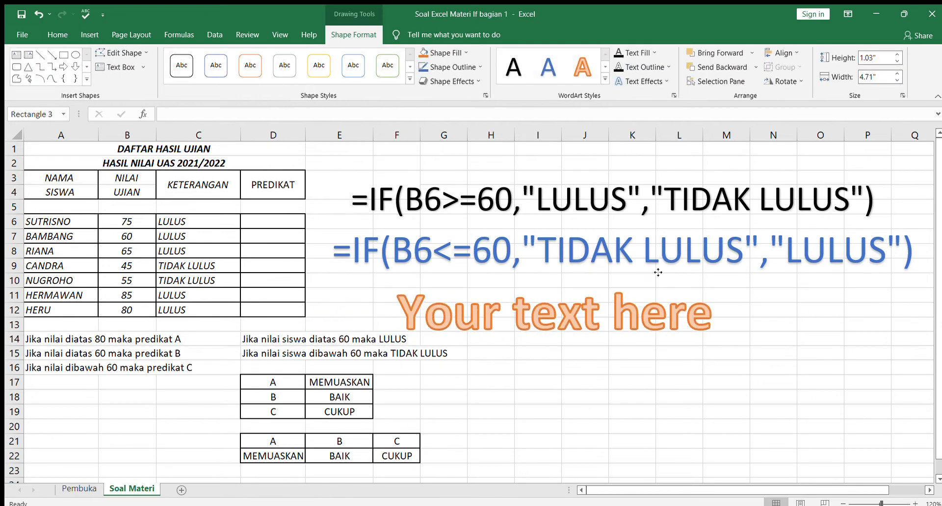
pyautogui.click(702, 313)
pyautogui.moveTo(708, 313); pyautogui.dragTo(279, 352)
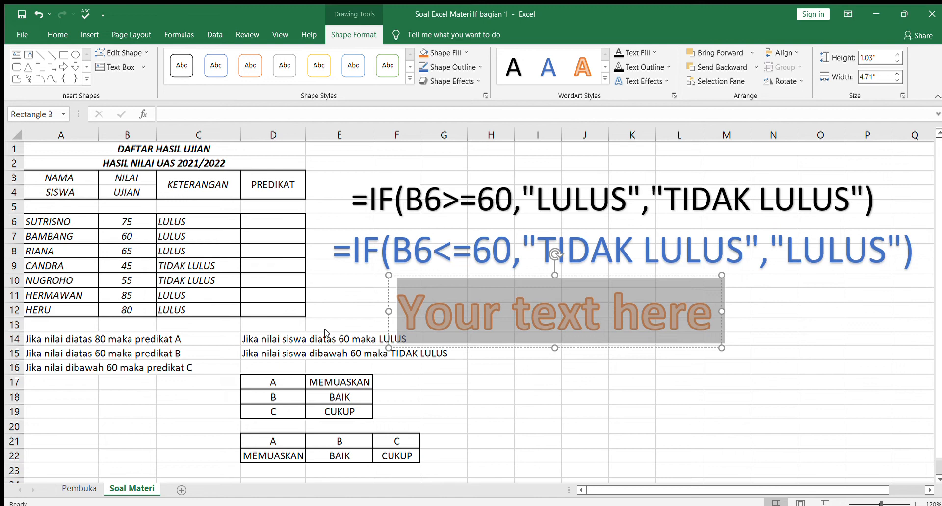
pyautogui.write('=')
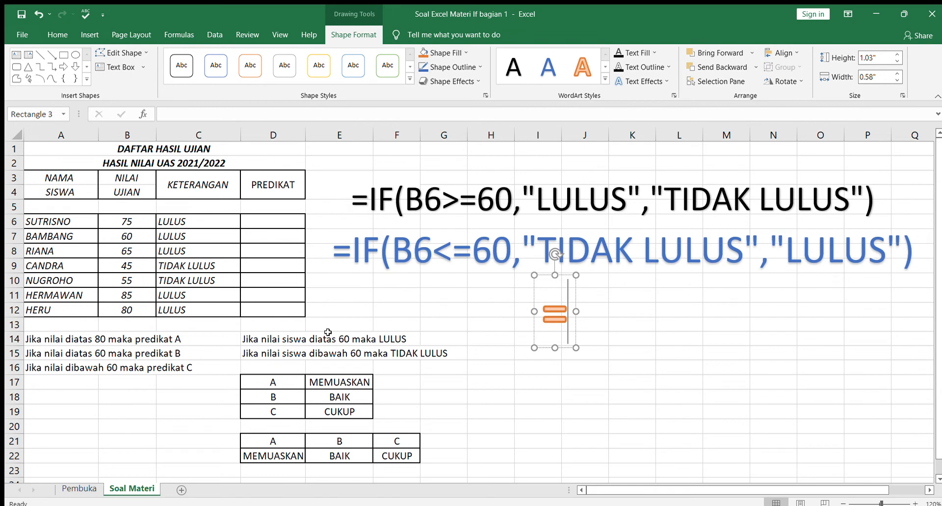
pyautogui.write('if(')
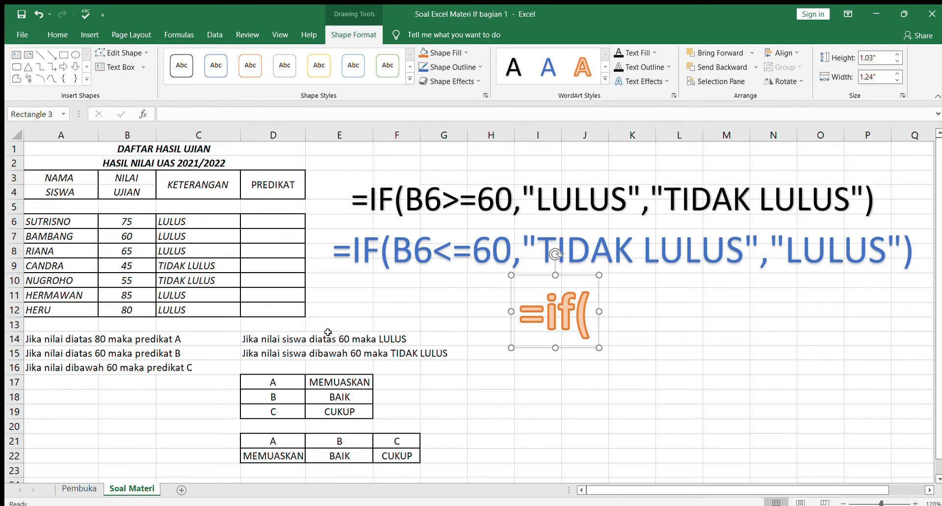
pyautogui.write('b6')
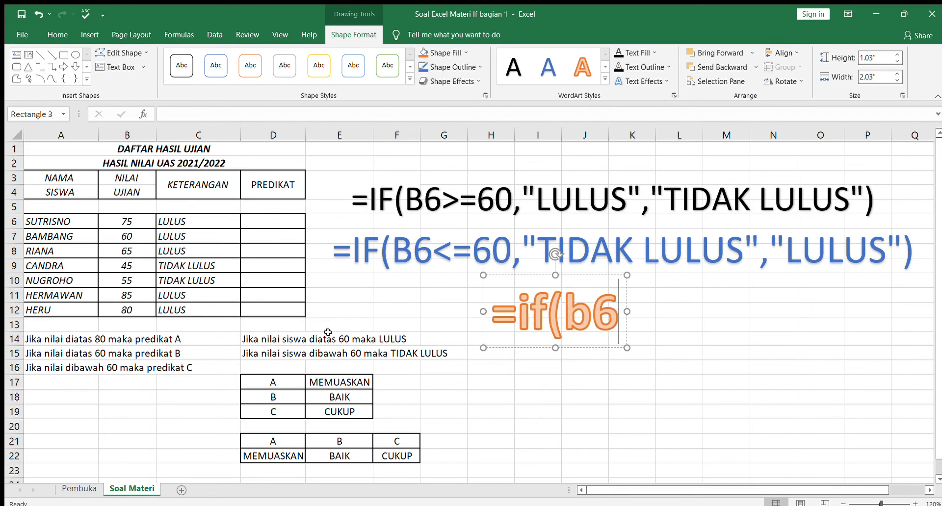
pyautogui.press('BackSpace')
pyautogui.press('BackSpace')
pyautogui.press('BackSpace')
pyautogui.press('BackSpace')
pyautogui.press('BackSpace')
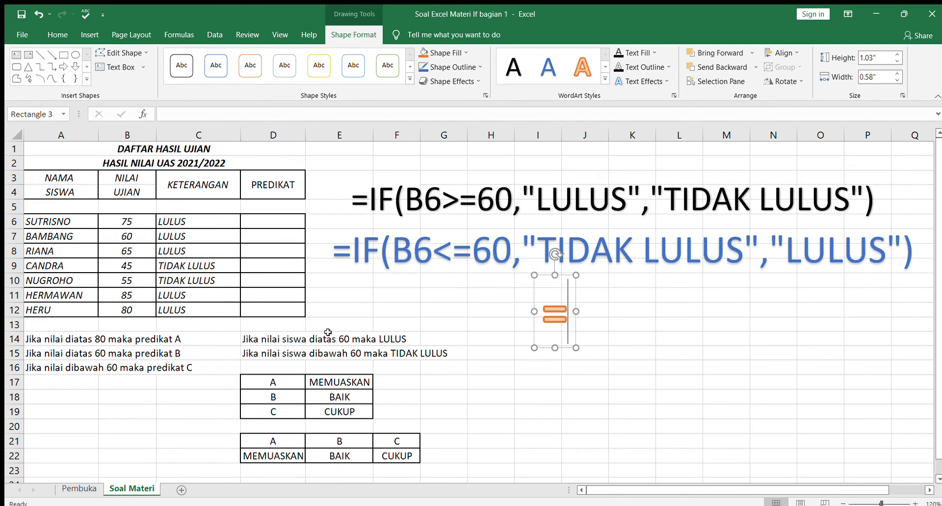
# Step: Continue the orange WordArt formula after the equals sign with the first condition and result, IF(B6>=80,"A",
pyautogui.write('IF(')
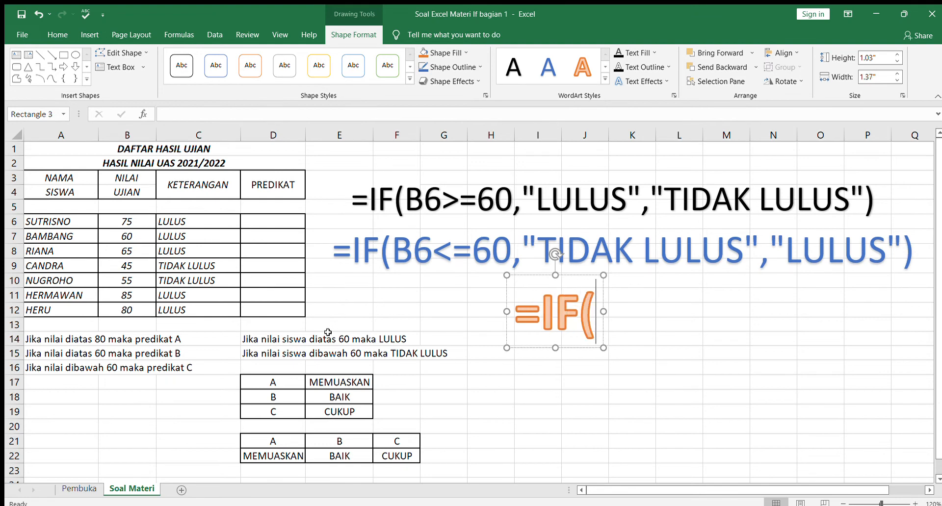
pyautogui.write('B6')
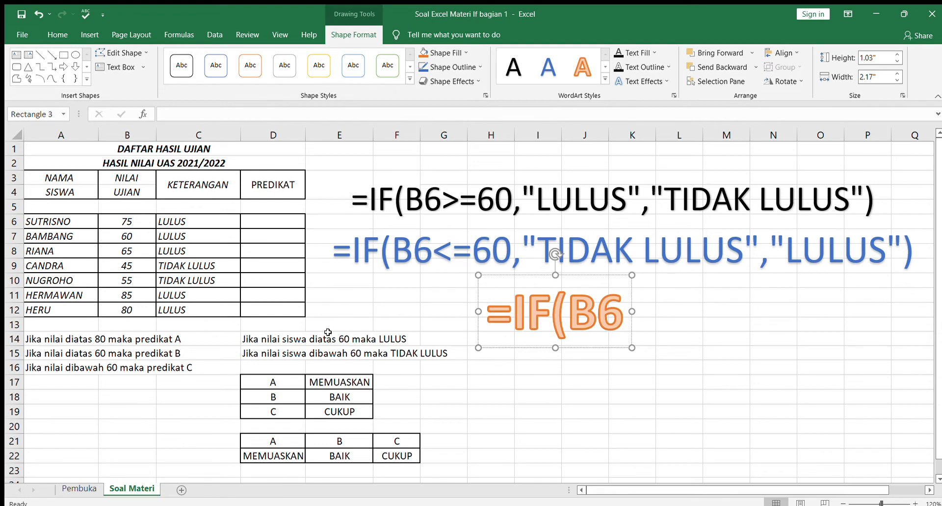
pyautogui.write('>')
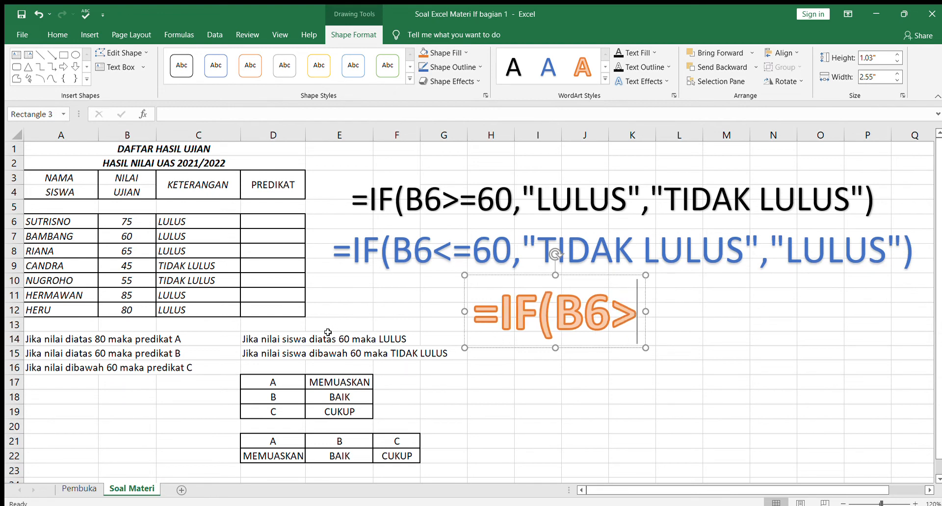
pyautogui.write('=')
pyautogui.write('8')
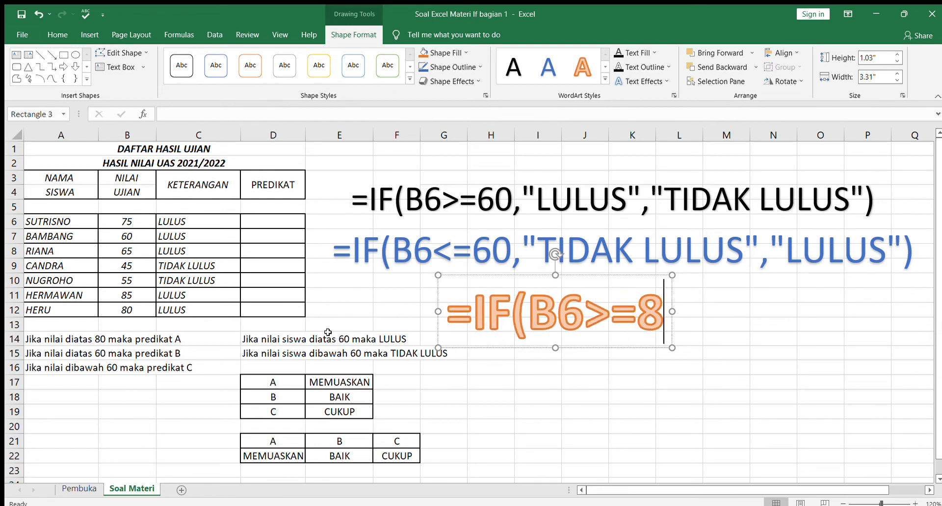
pyautogui.write('0,"')
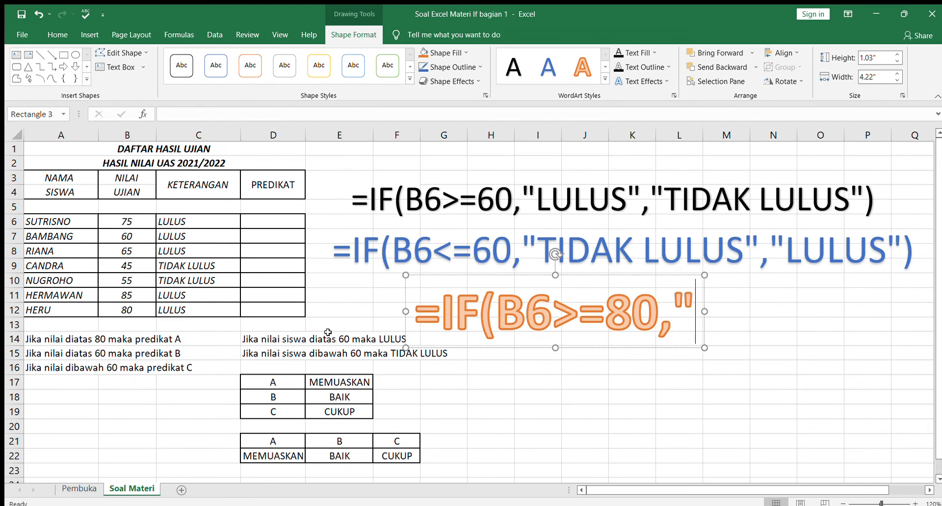
pyautogui.write('A"')
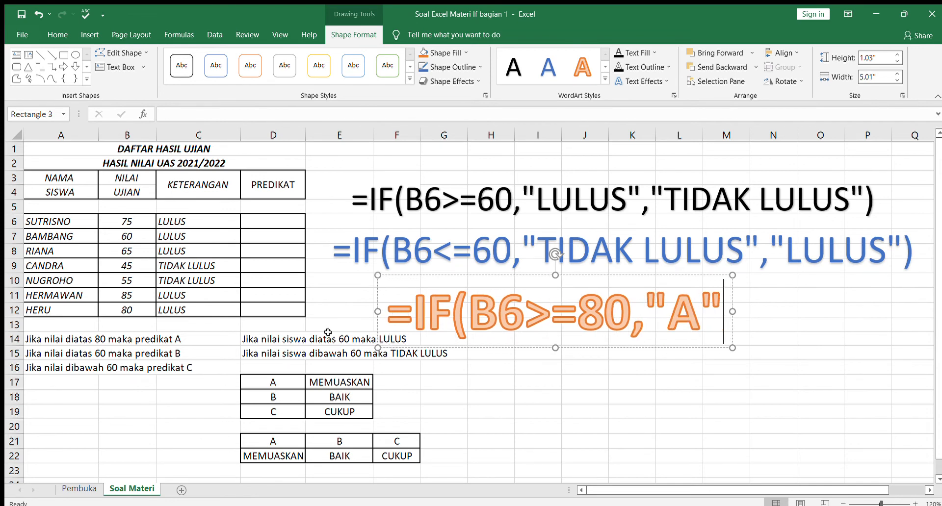
pyautogui.write(',')
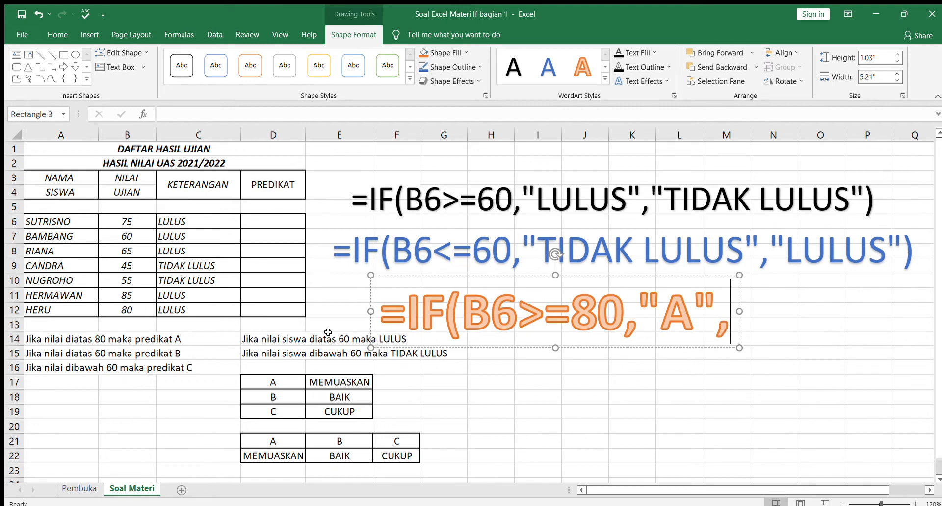
# Step: Complete the orange WordArt formula with the nested part IF(B6>=60,"B","C")
pyautogui.write('IF')
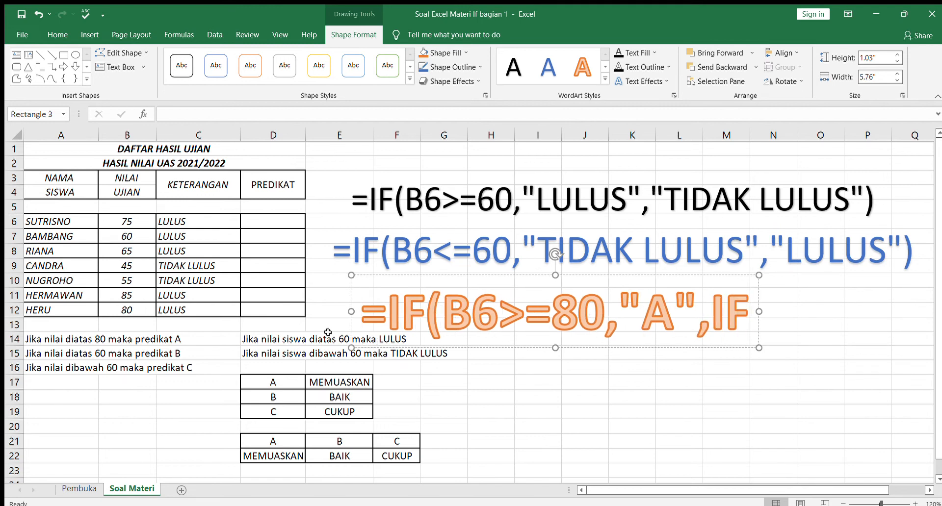
pyautogui.write('(')
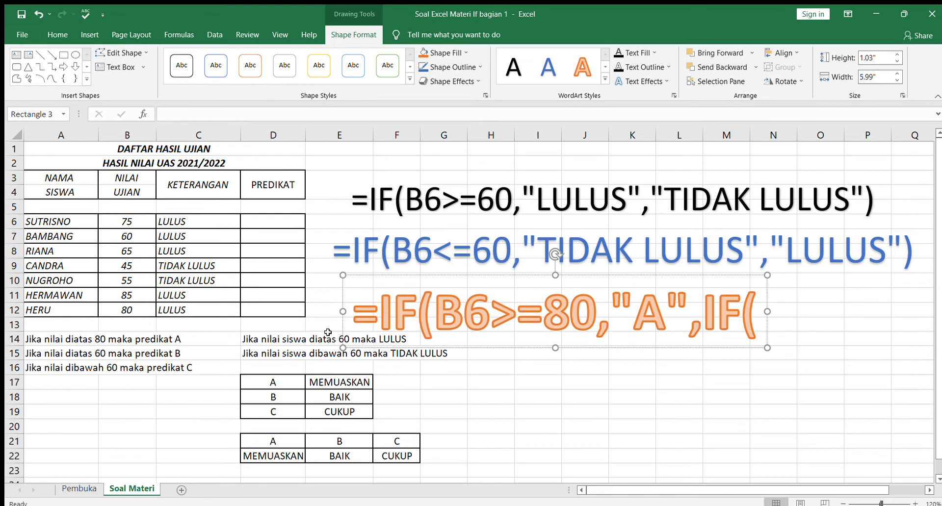
pyautogui.write('B')
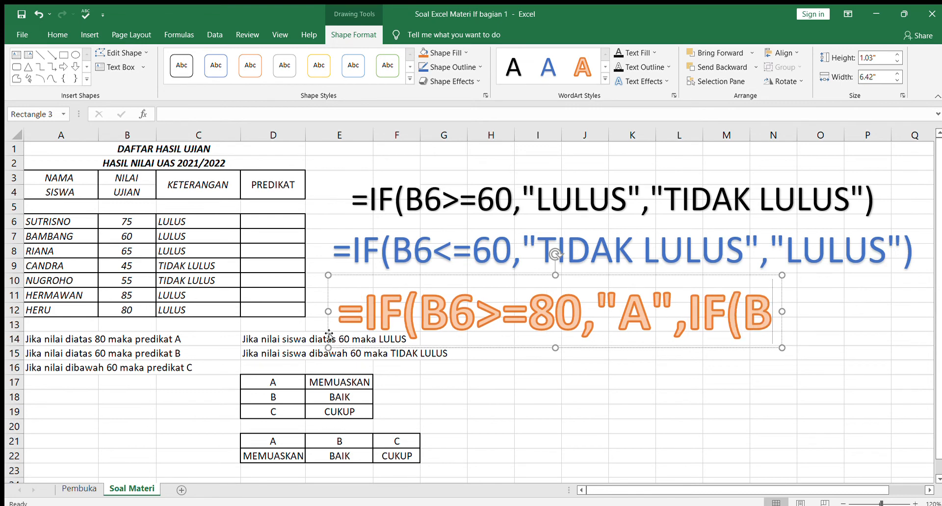
pyautogui.write('6')
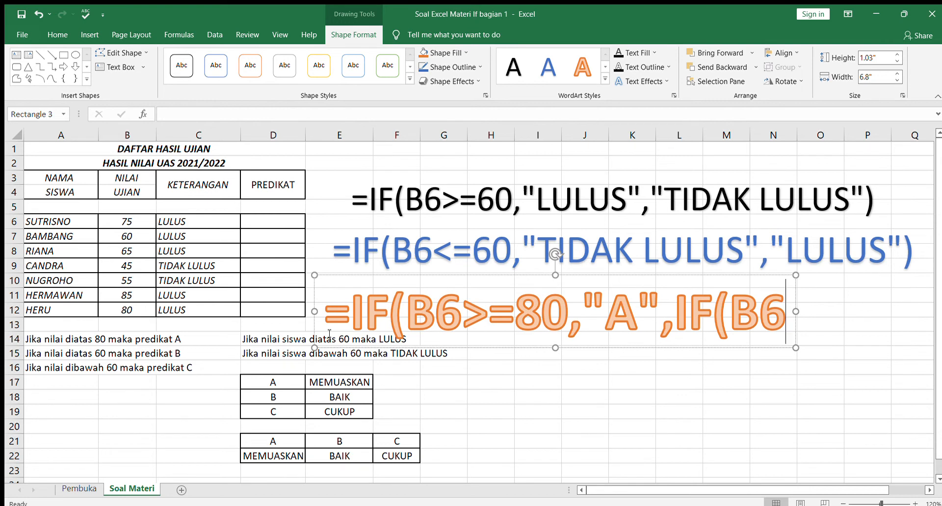
pyautogui.write('>')
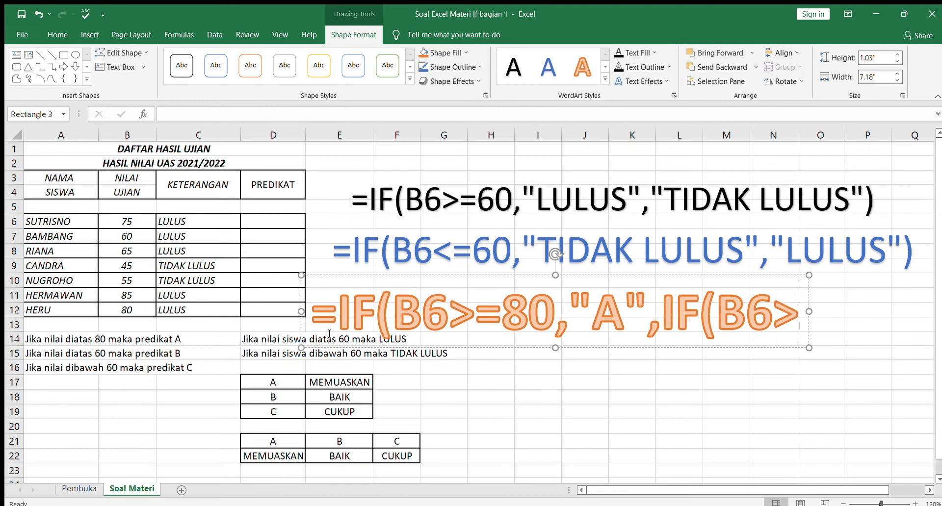
pyautogui.write('=6')
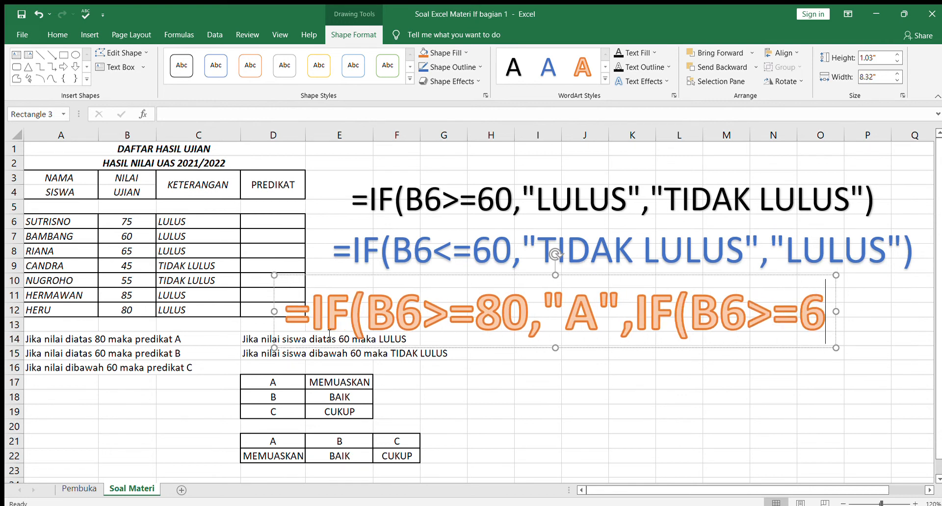
pyautogui.write('0')
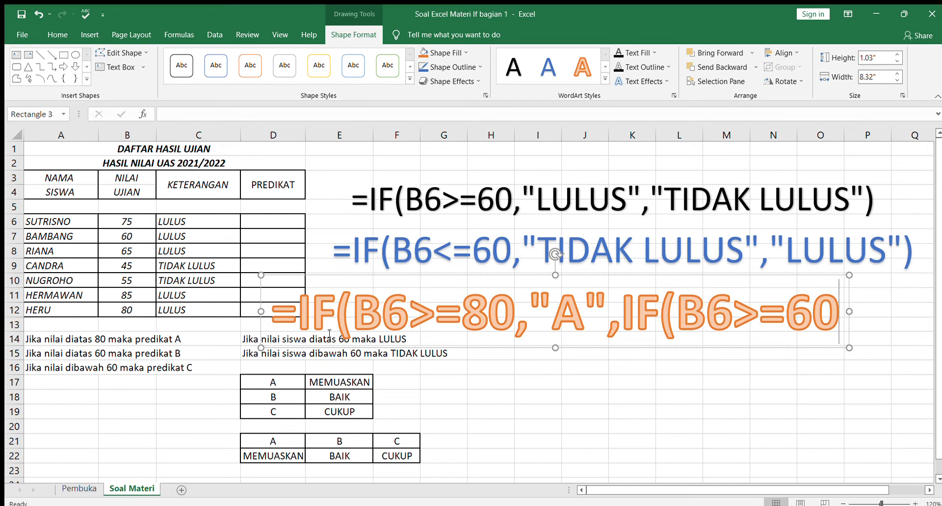
pyautogui.write(',"')
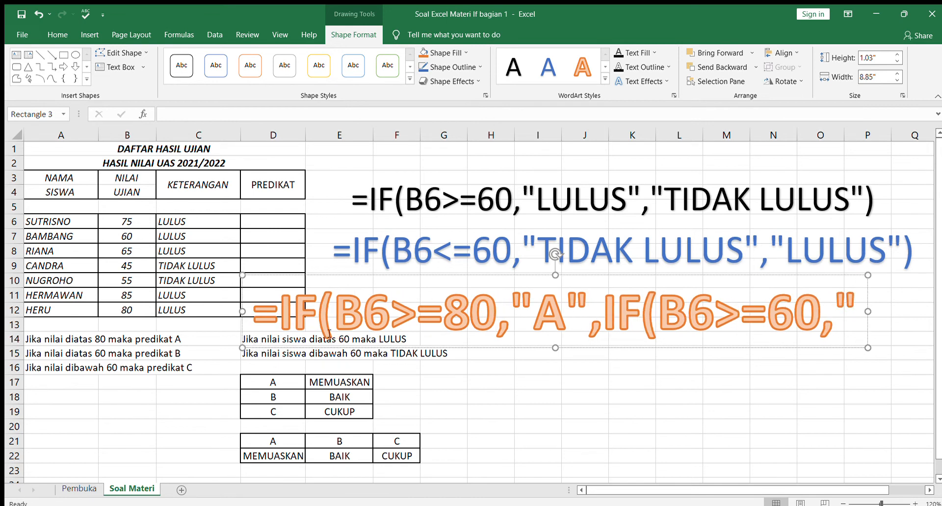
pyautogui.write('B"')
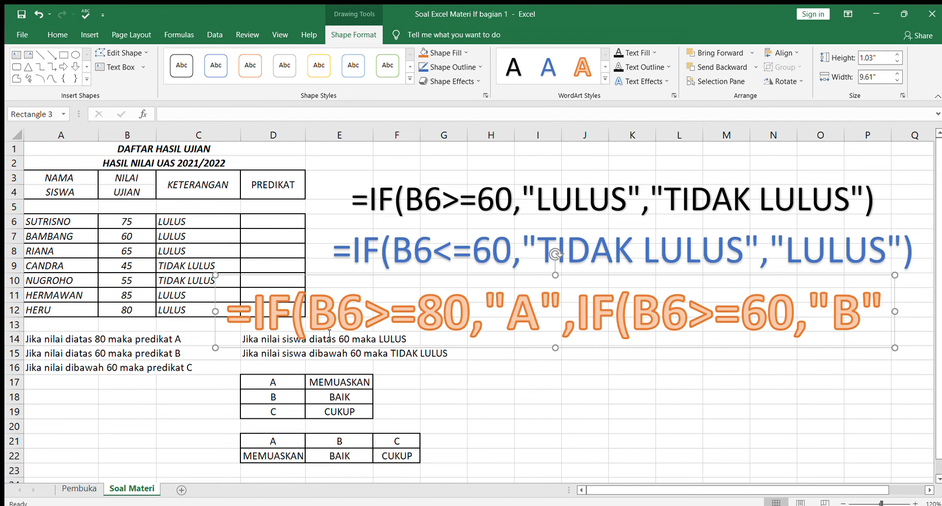
pyautogui.write(',')
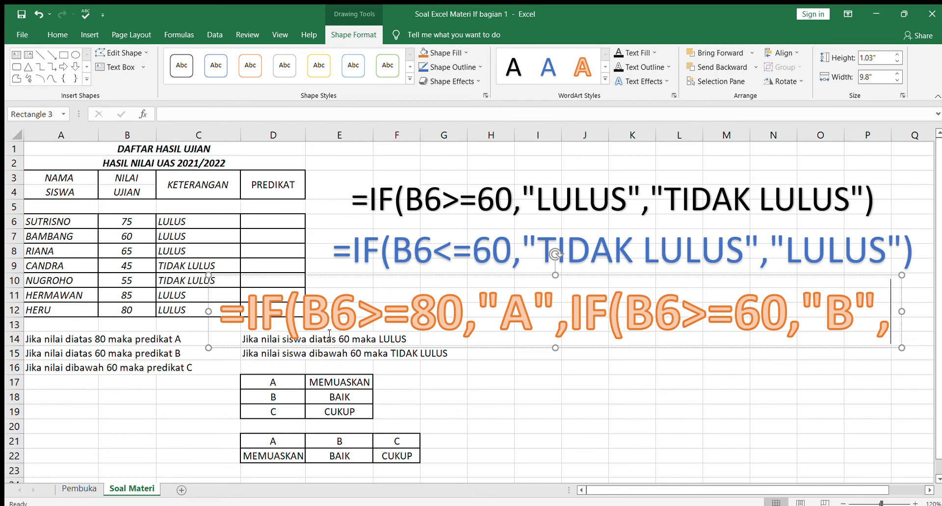
pyautogui.write('"C')
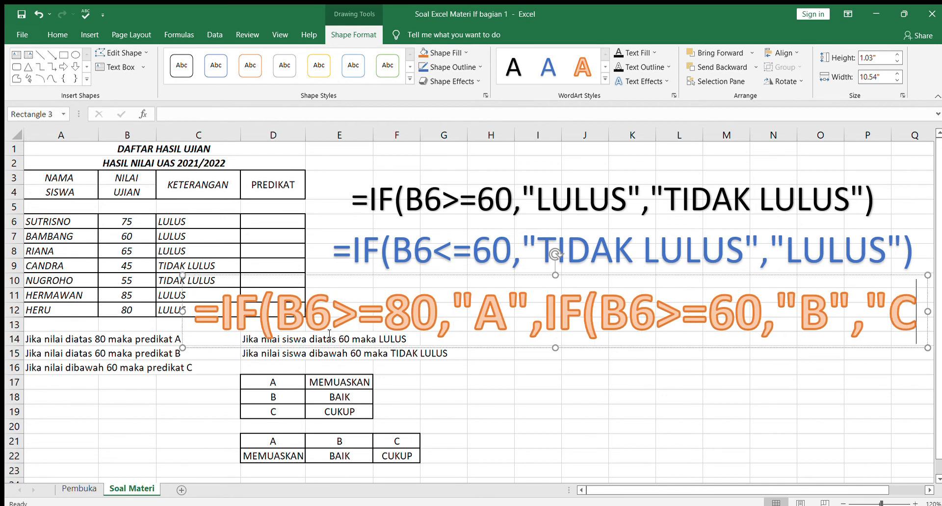
pyautogui.write('")')
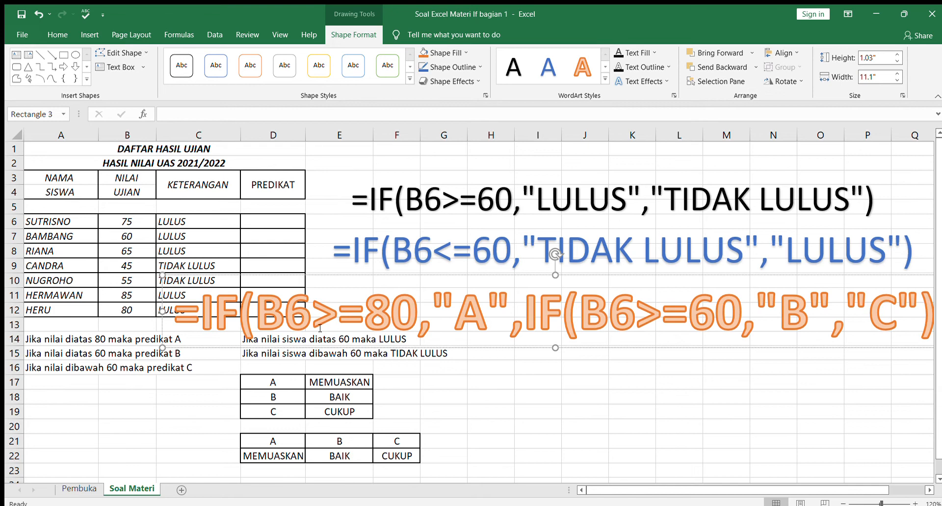
# Step: Reduce the orange WordArt formula's font size to 36 and place it directly below the blue formula, clear of the table
pyautogui.click(509, 407)
pyautogui.moveTo(177, 321); pyautogui.dragTo(755, 293)
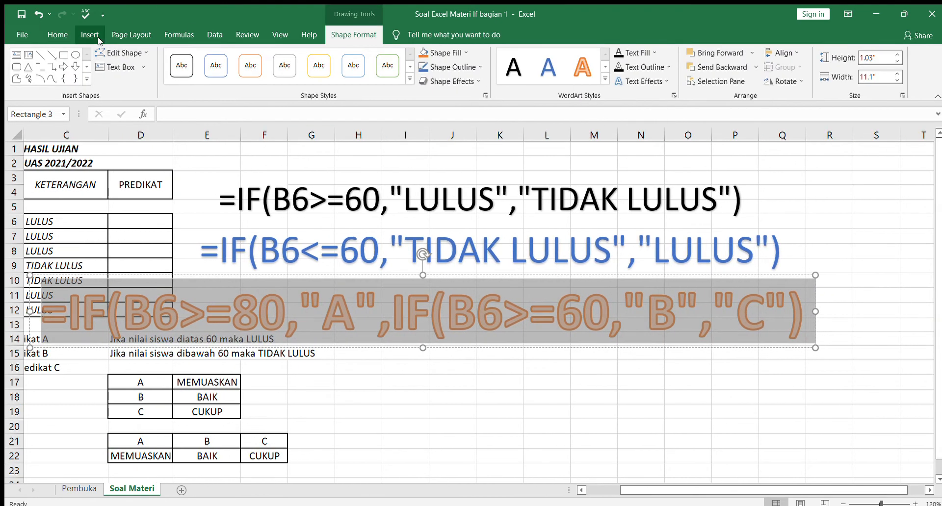
pyautogui.click(53, 35)
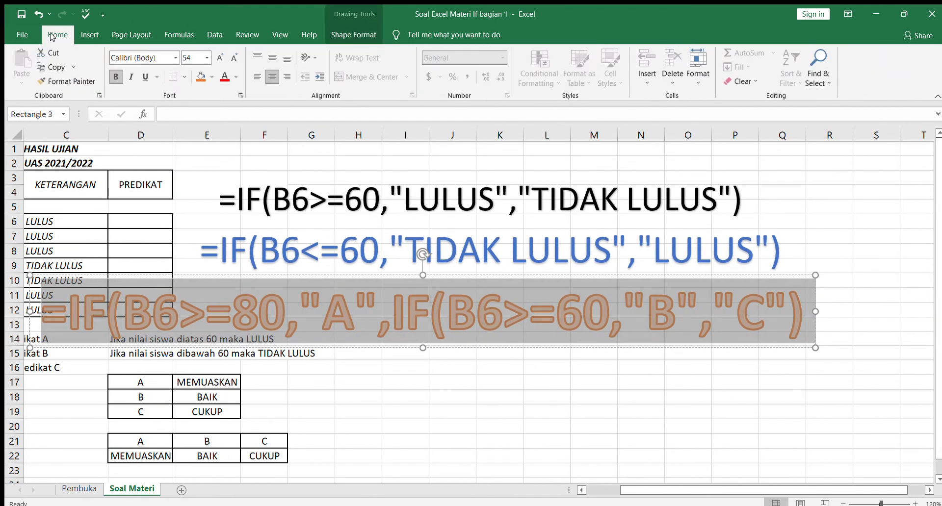
pyautogui.click(234, 58)
pyautogui.click(234, 58)
pyautogui.click(234, 58)
pyautogui.click(234, 58)
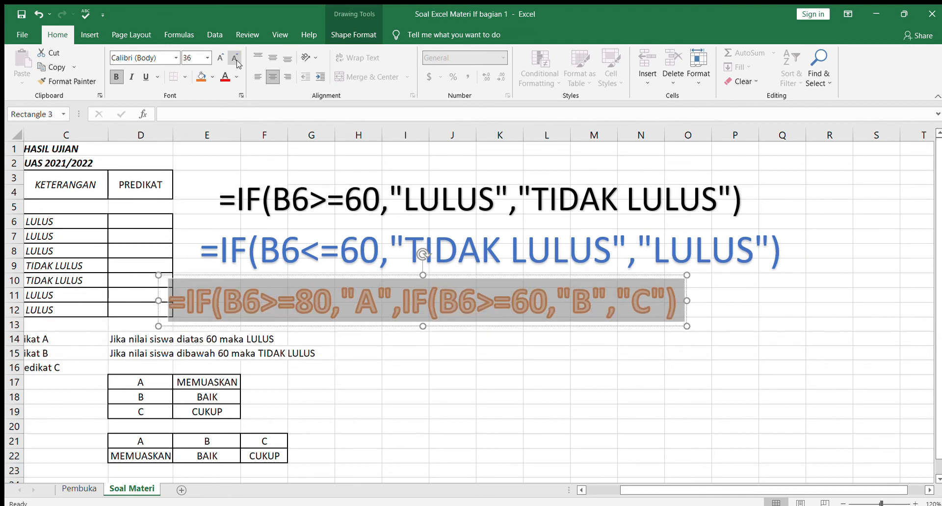
pyautogui.moveTo(390, 275); pyautogui.dragTo(428, 270)
pyautogui.moveTo(765, 492); pyautogui.dragTo(619, 505)
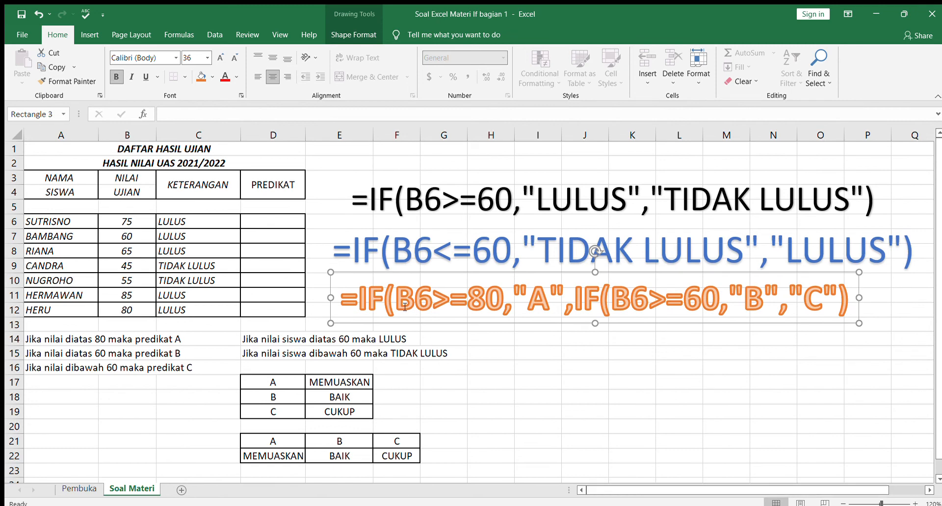
# Step: Examine the orange nested IF formula part by part, from its first comparison with 80 to the closing bracket
pyautogui.moveTo(434, 305); pyautogui.dragTo(445, 305)
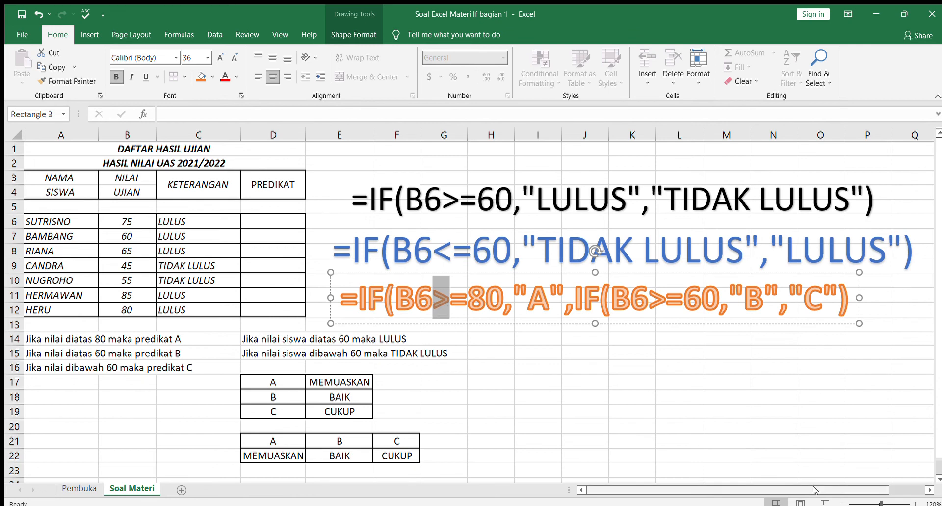
pyautogui.hotkey('shift', 'Right')
pyautogui.hotkey('shift', 'Right')
pyautogui.hotkey('shift', 'Right')
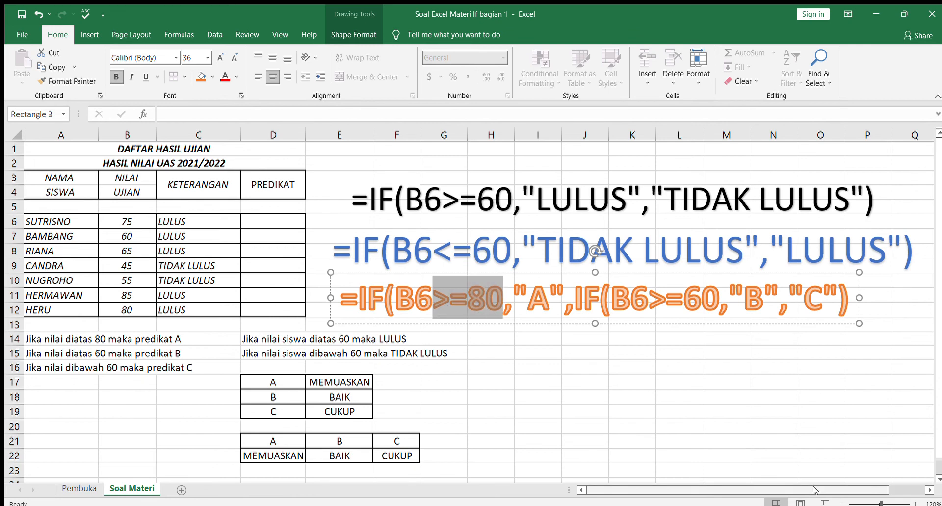
pyautogui.hotkey('shift', 'Right')
pyautogui.hotkey('shift', 'Right')
pyautogui.hotkey('shift', 'Right')
pyautogui.hotkey('shift', 'Right')
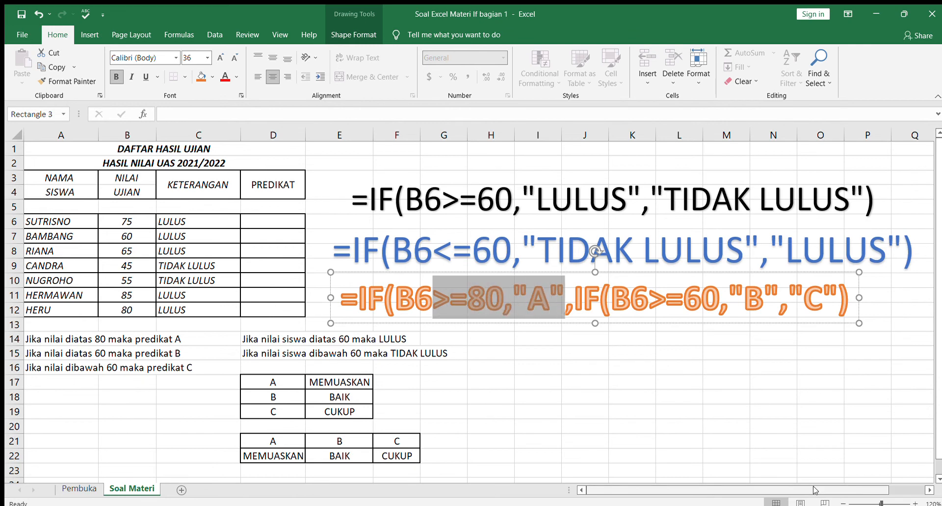
pyautogui.hotkey('shift', 'Right')
pyautogui.hotkey('shift', 'Right')
pyautogui.hotkey('shift', 'Right')
pyautogui.hotkey('shift', 'Right')
pyautogui.hotkey('shift', 'Right')
pyautogui.hotkey('shift', 'Right')
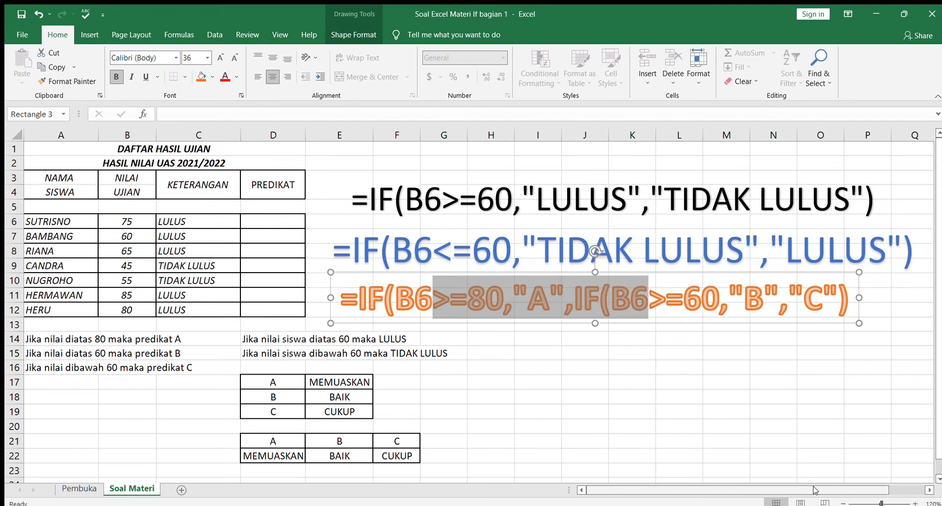
pyautogui.hotkey('shift', 'Right')
pyautogui.hotkey('shift', 'Right')
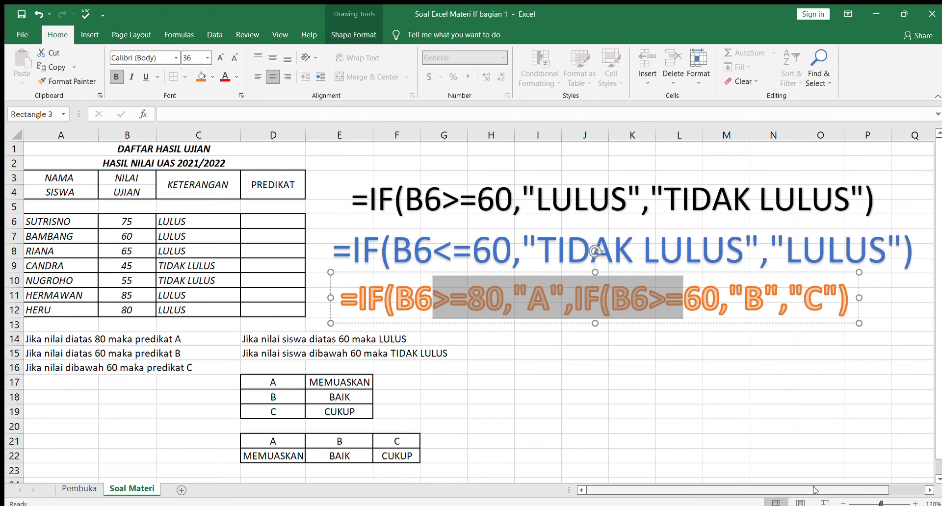
pyautogui.hotkey('shift', 'Right')
pyautogui.hotkey('shift', 'Right')
pyautogui.hotkey('shift', 'Right')
pyautogui.hotkey('shift', 'Right')
pyautogui.hotkey('shift', 'Right')
pyautogui.hotkey('shift', 'Right')
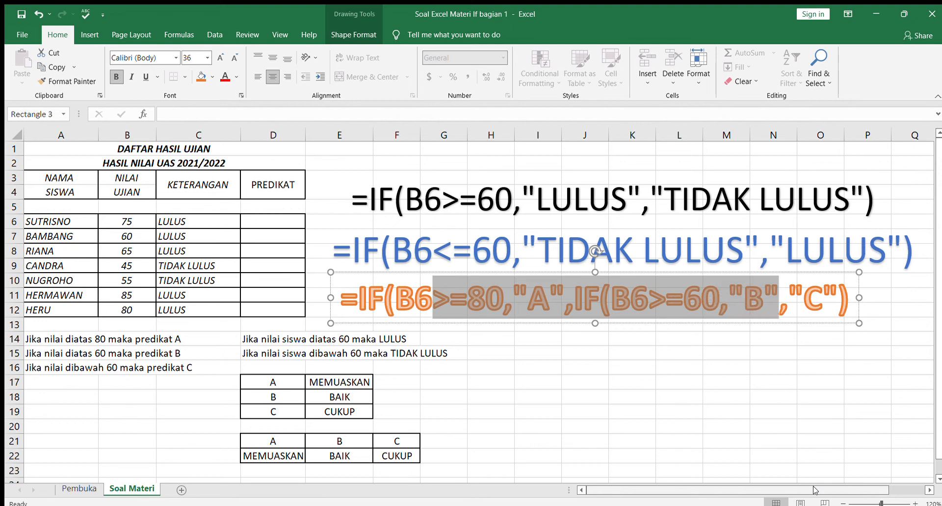
pyautogui.hotkey('shift', 'Right')
pyautogui.hotkey('shift', 'Right')
pyautogui.hotkey('shift', 'Right')
pyautogui.hotkey('shift', 'Right')
pyautogui.hotkey('shift', 'Right')
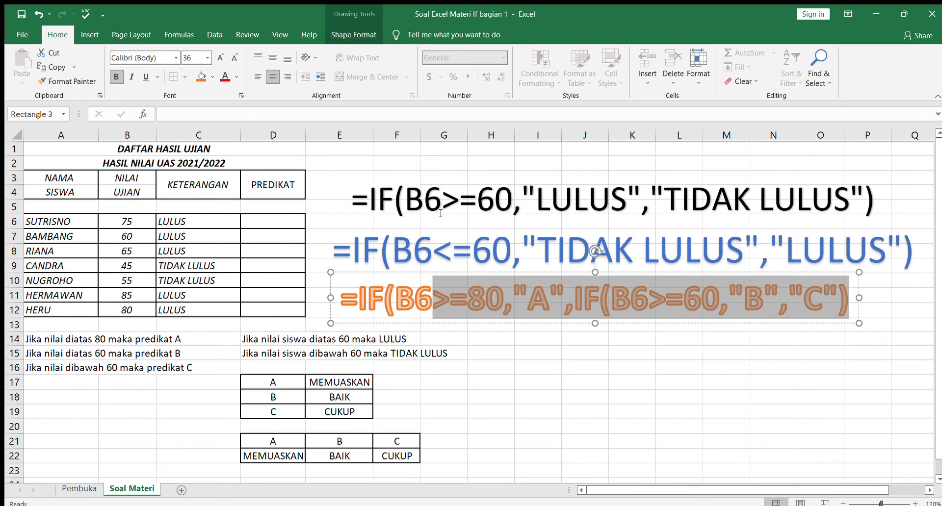
# Step: Start the PREDIKAT formula in D6 with the first condition and result, =IF(B6>=80,"A",
pyautogui.click(245, 218)
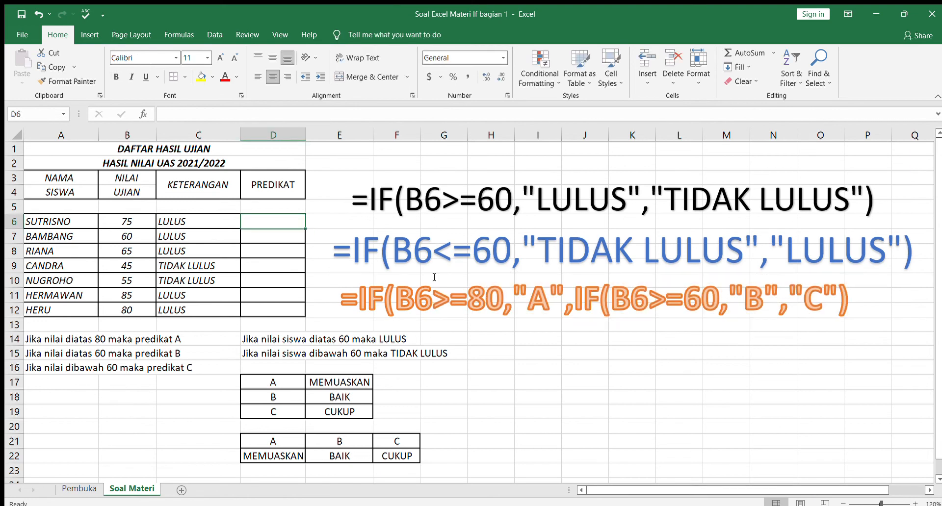
pyautogui.write('=IF(')
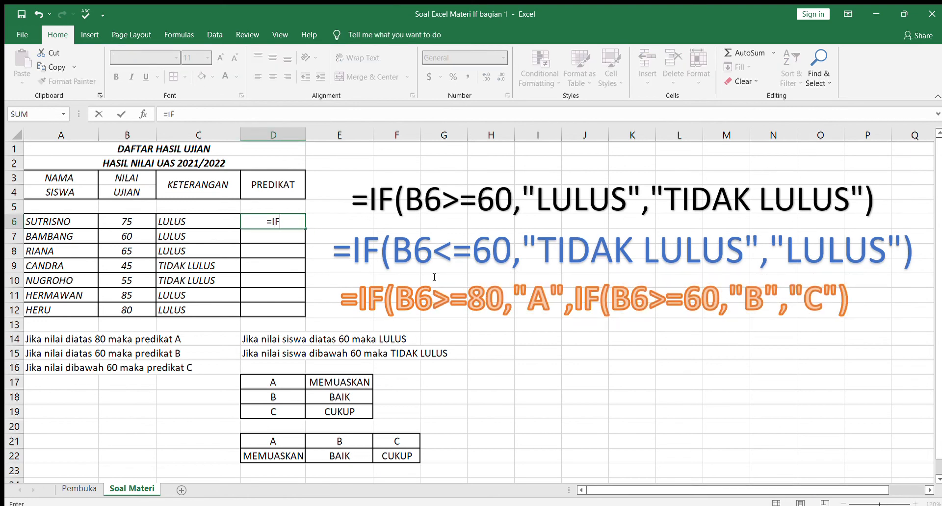
pyautogui.click(139, 220)
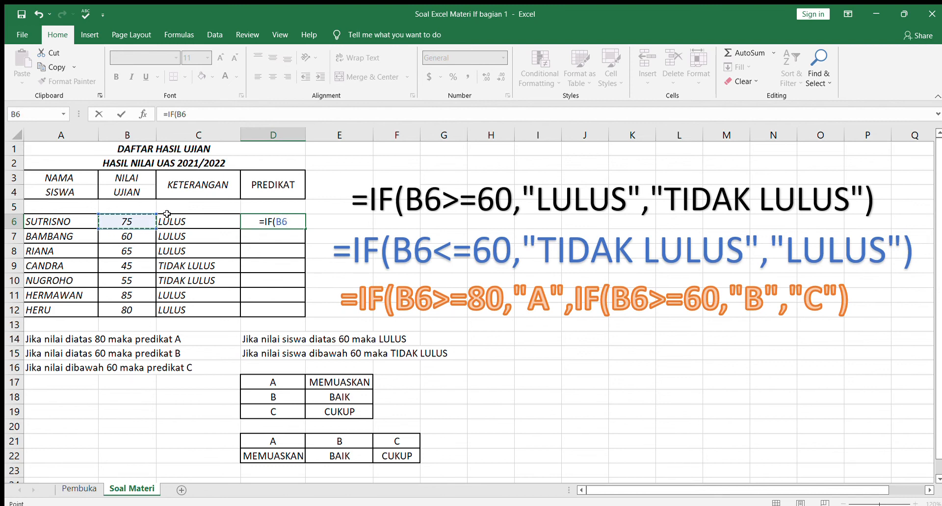
pyautogui.write('>=80,"A')
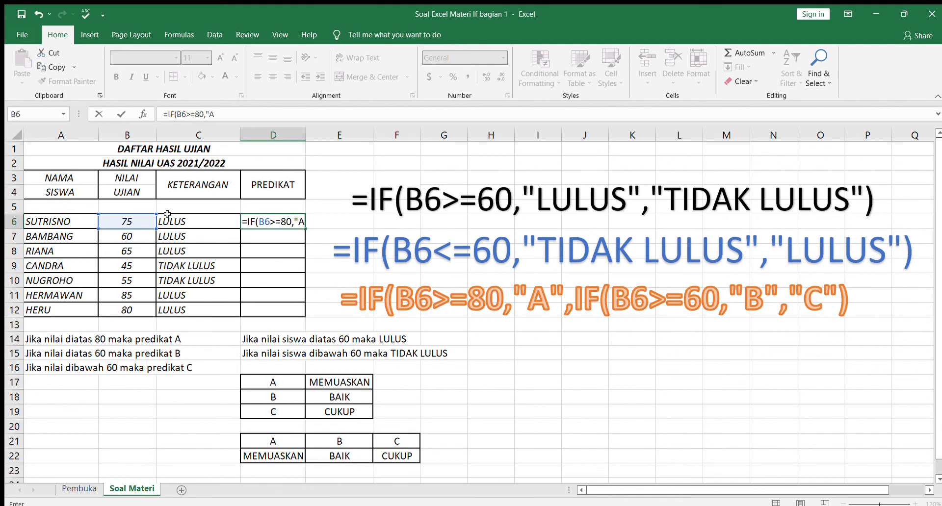
pyautogui.write('",')
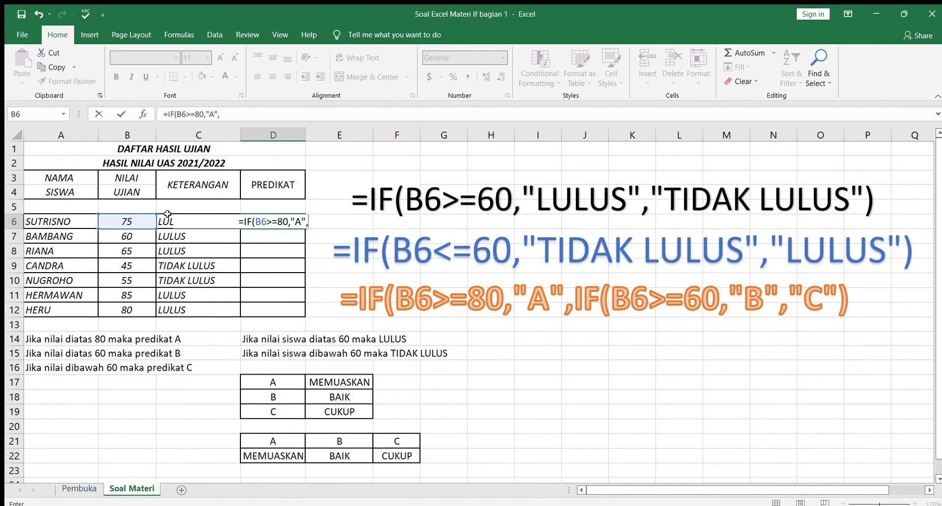
# Step: Complete the D6 formula with the nested part IF(B6>=60,"B","C")) and enter it
pyautogui.write('IF(')
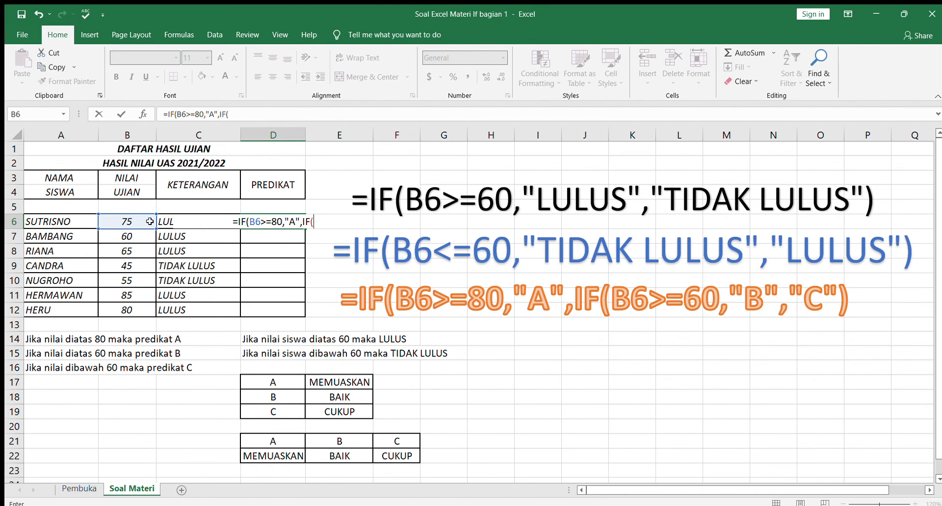
pyautogui.click(120, 222)
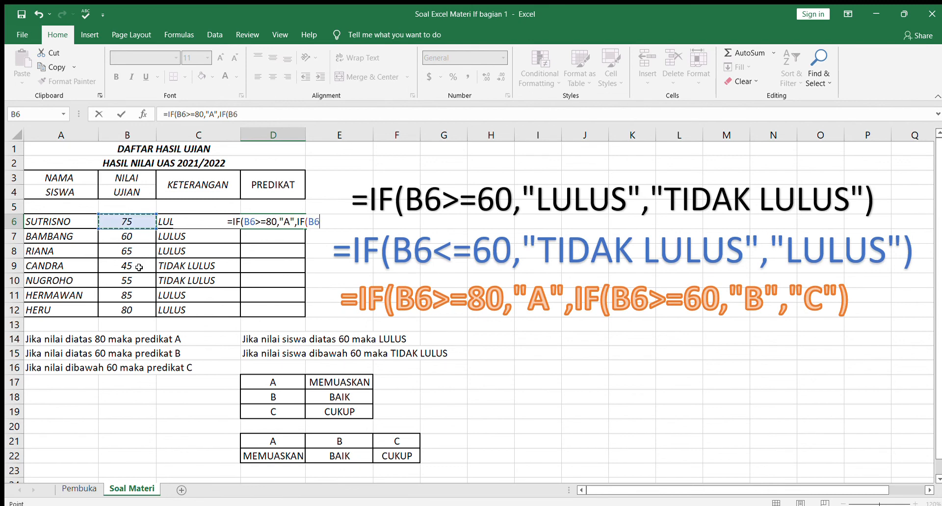
pyautogui.write('>')
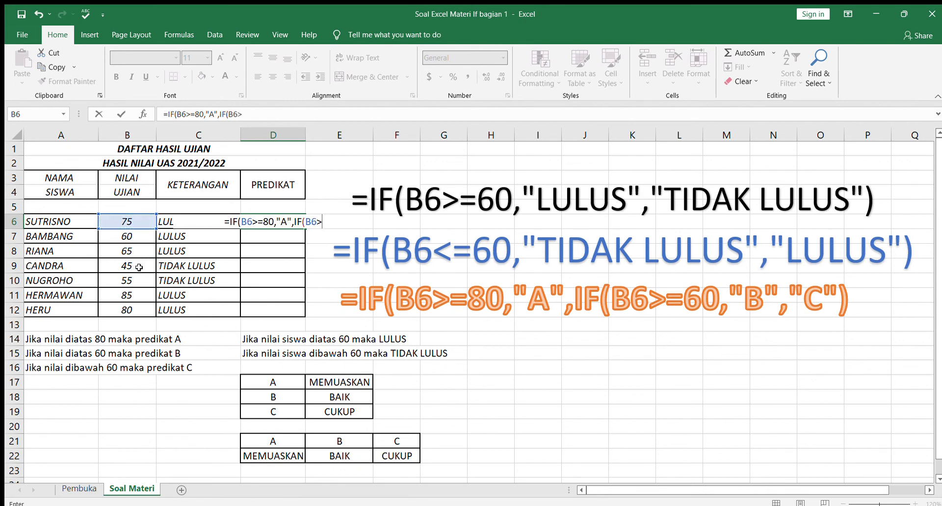
pyautogui.write('=60')
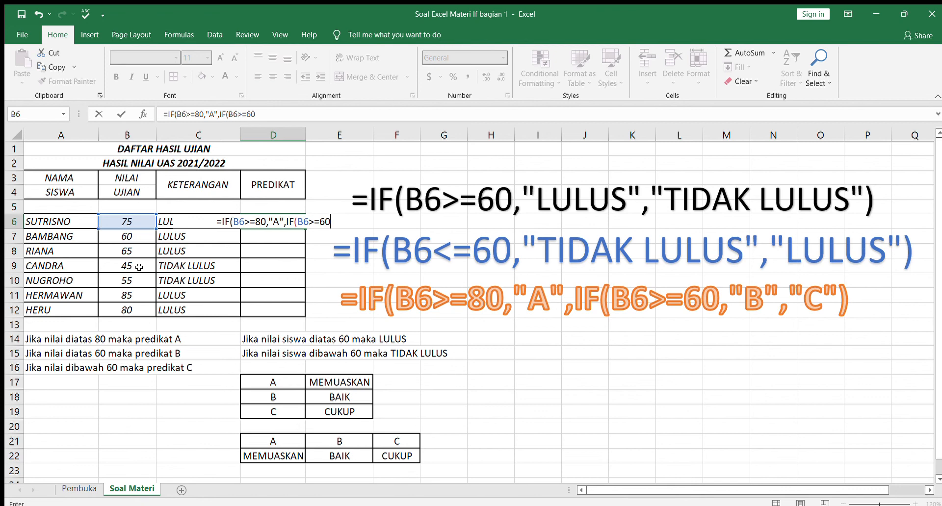
pyautogui.write(',"')
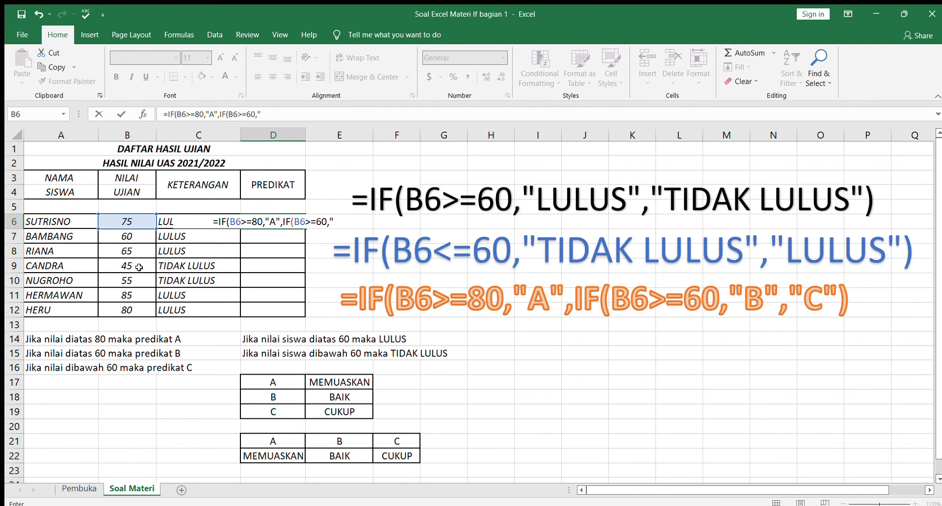
pyautogui.write('B"')
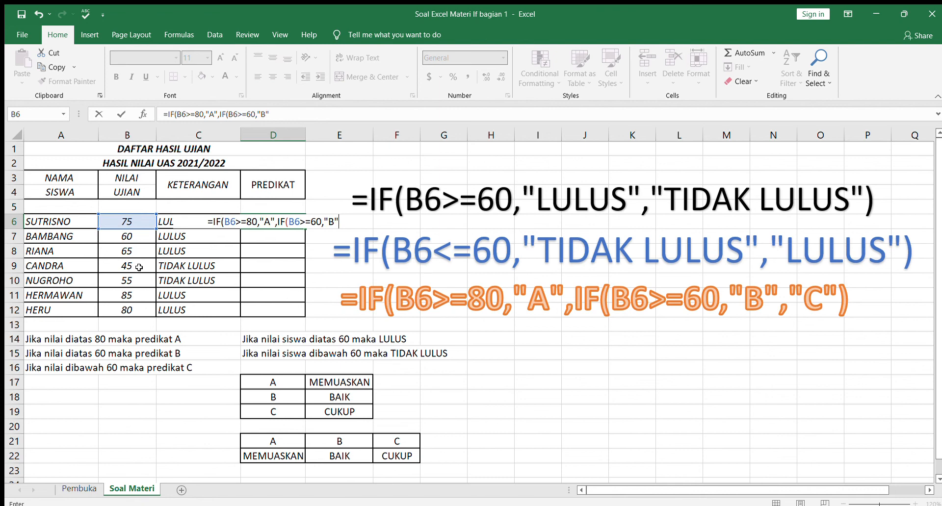
pyautogui.write(',"')
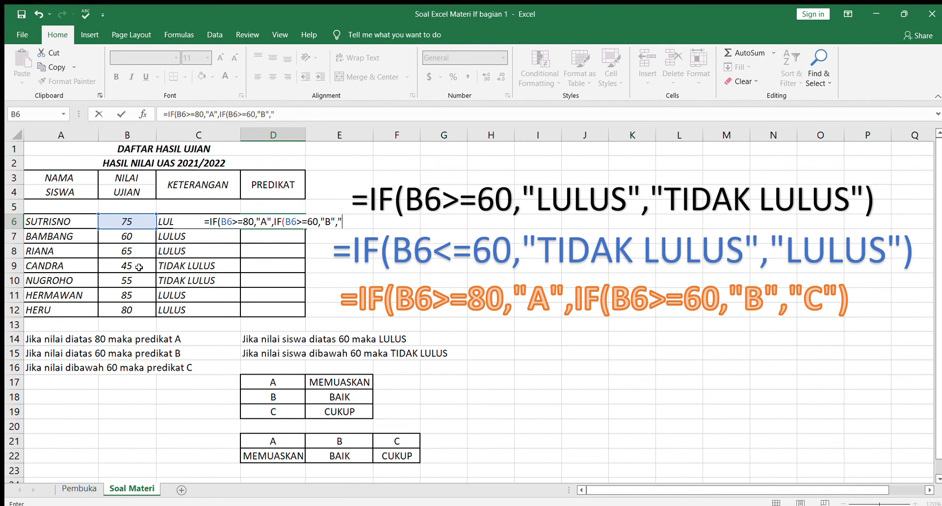
pyautogui.write('C"')
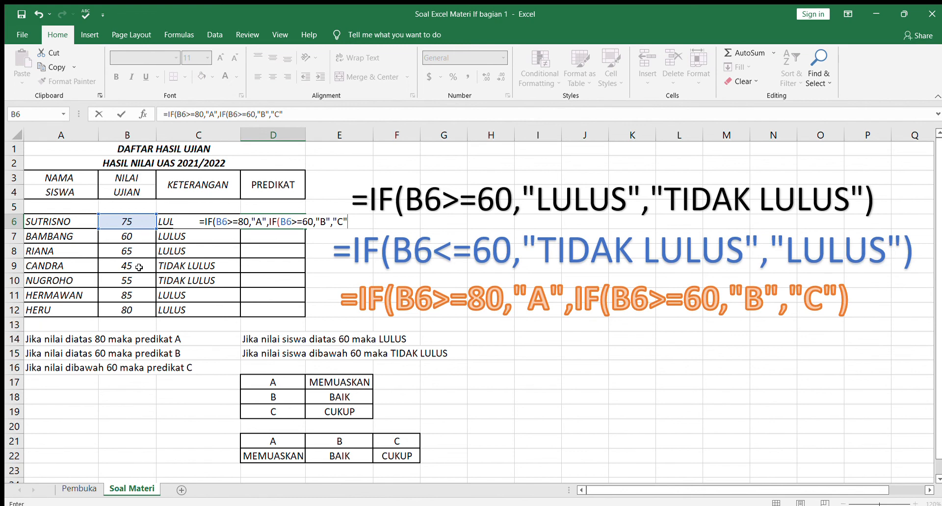
pyautogui.write('))')
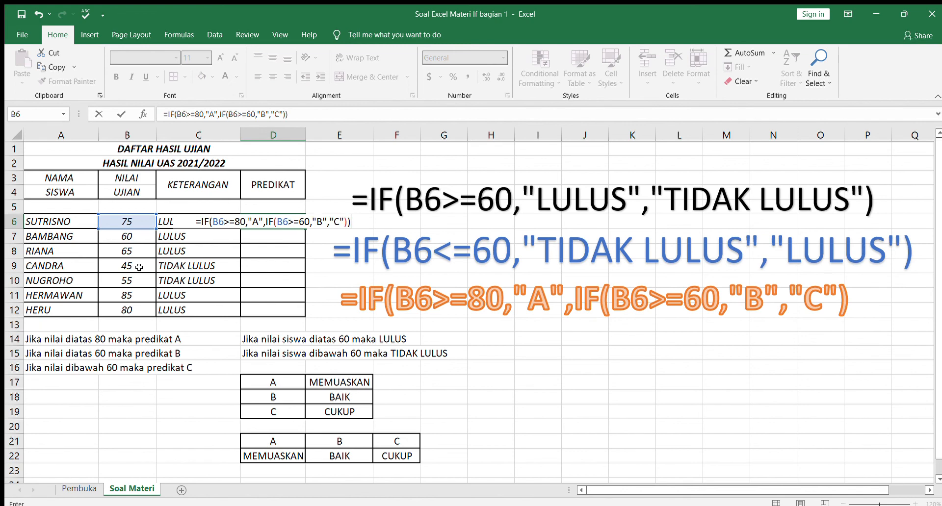
pyautogui.press('Return')
# Step: Fill the nested IF formula from D6 down the PREDIKAT column to D12
pyautogui.press('Up')
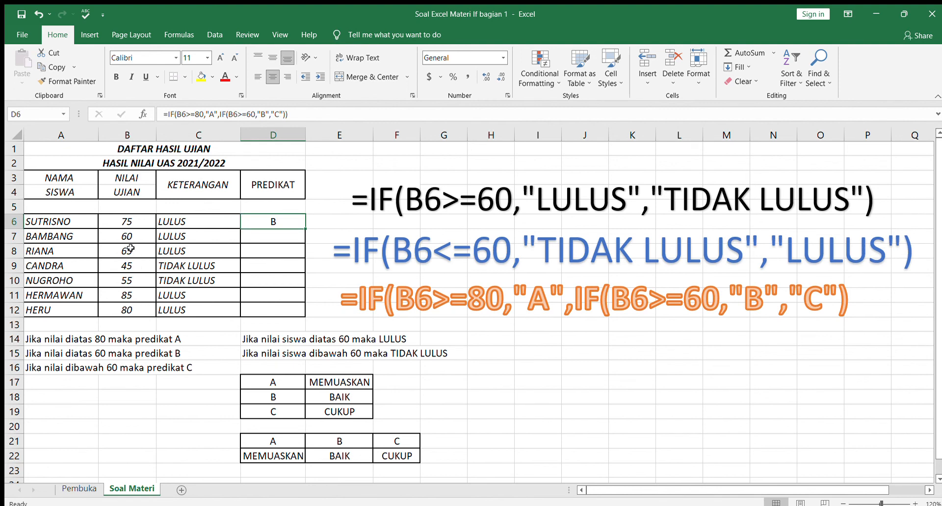
pyautogui.moveTo(306, 230); pyautogui.dragTo(291, 315)
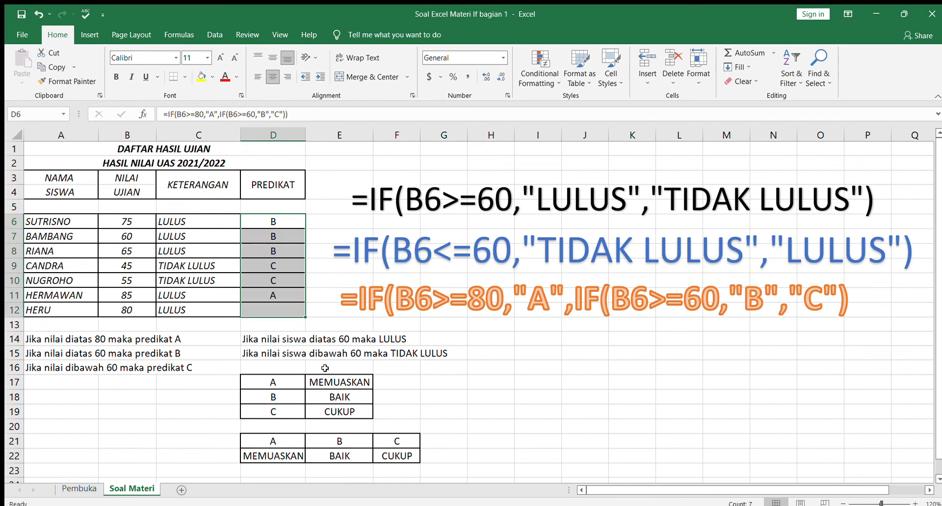
pyautogui.click(260, 235)
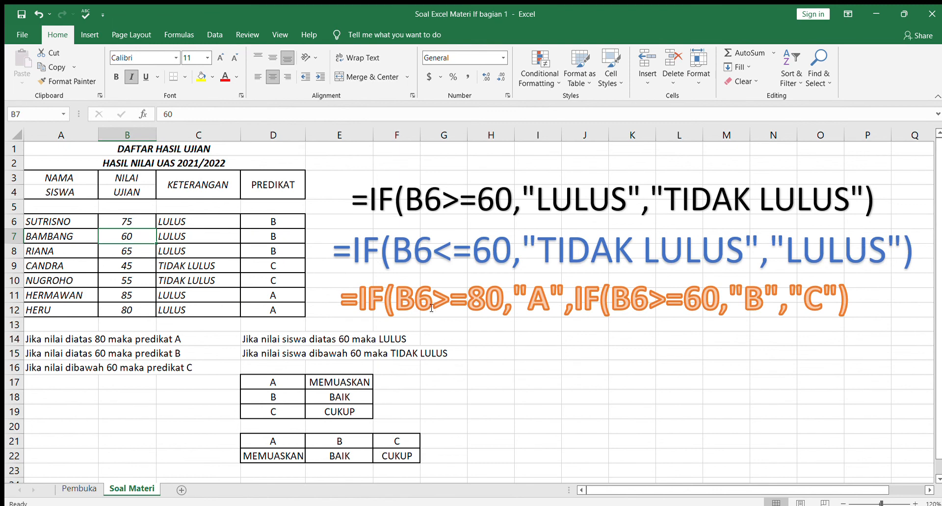
# Step: Check the filled PREDIKAT grades and their formulas row by row against the NILAI UJIAN scores, down to row 12
pyautogui.press('Down')
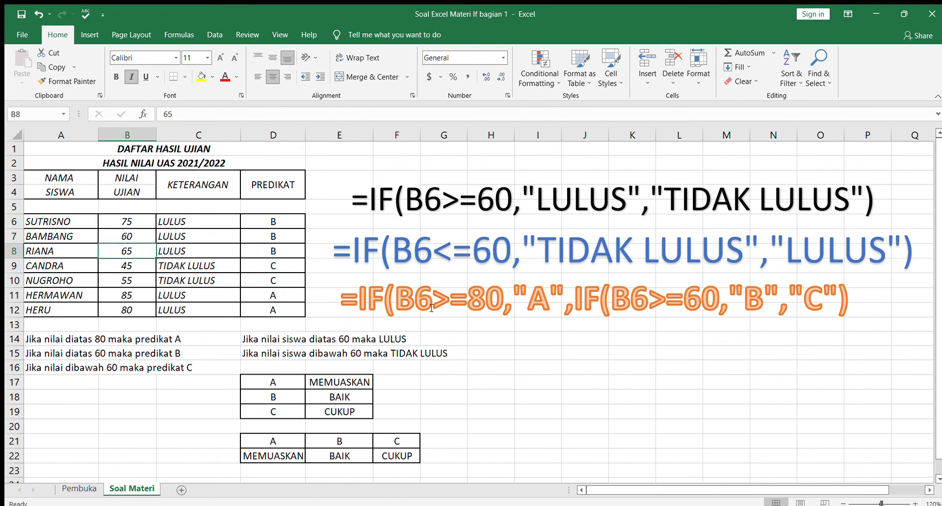
pyautogui.press('Right')
pyautogui.press('Right')
pyautogui.press('Right')
pyautogui.press('Left')
pyautogui.press('Down')
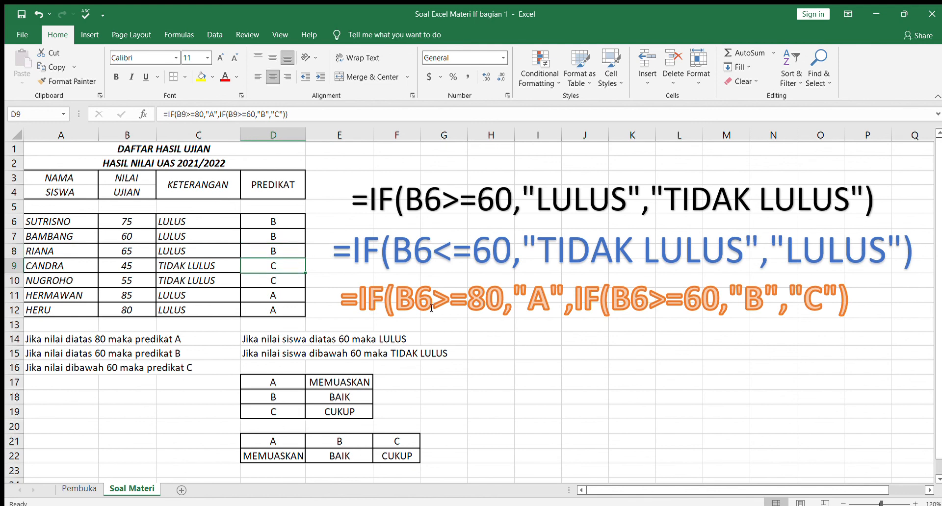
pyautogui.press('Down')
pyautogui.press('Down')
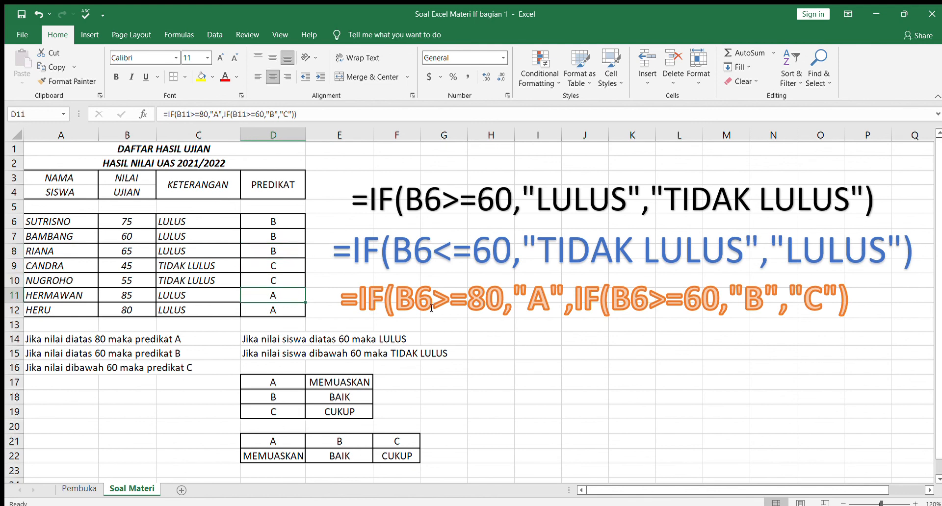
pyautogui.press('Down')
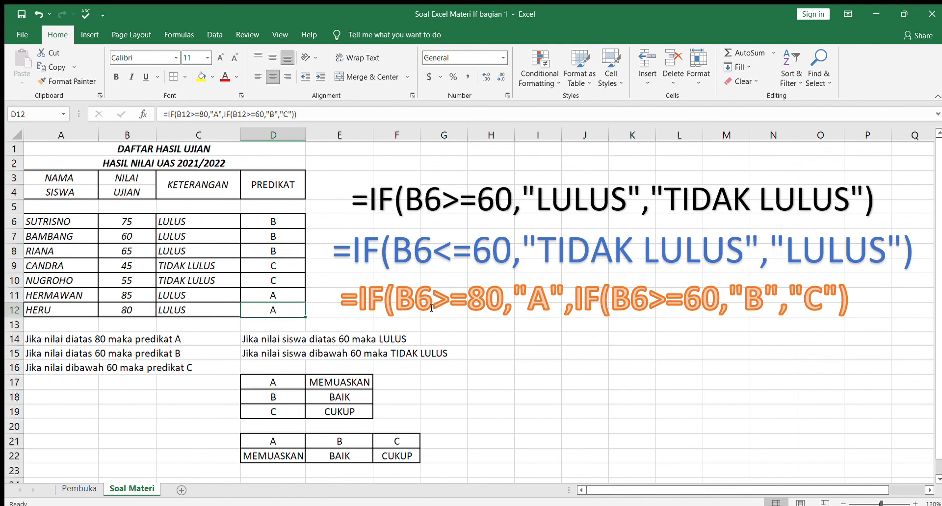